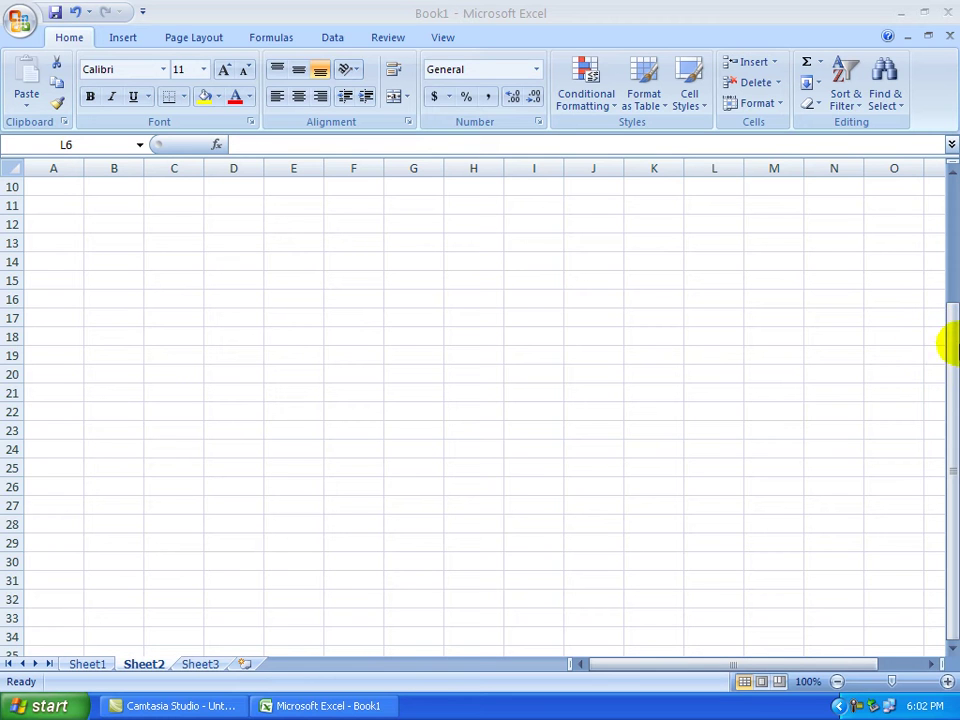
Step: Scroll Sheet2 back to row 1 to show the marks table, then select cell C10
left_click(950, 213)
left_click_drag(950, 213, 955, 213)
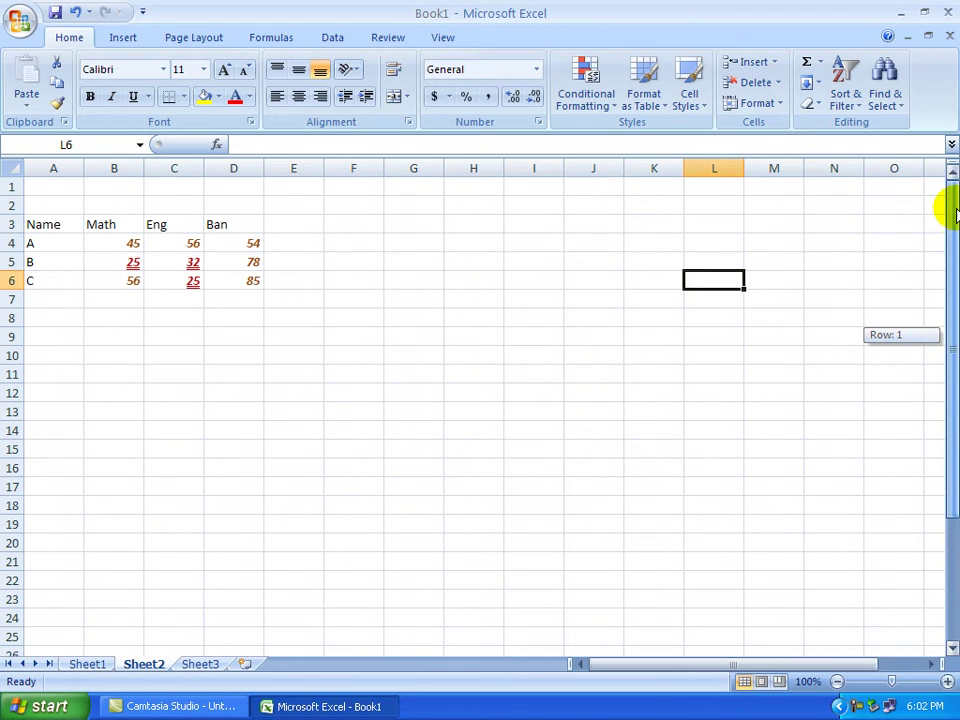
left_click(197, 362)
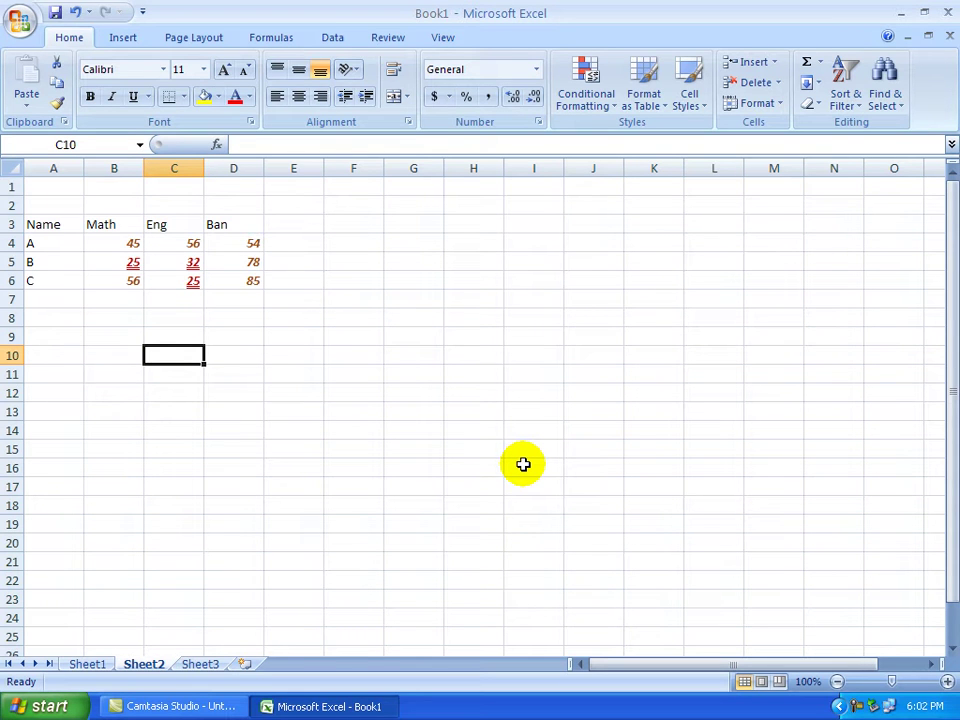
Step: Enter 5, 4, 8, 6, 4 and 7 down column C, from C10 to C15
type("5")
key("Return")
type("4")
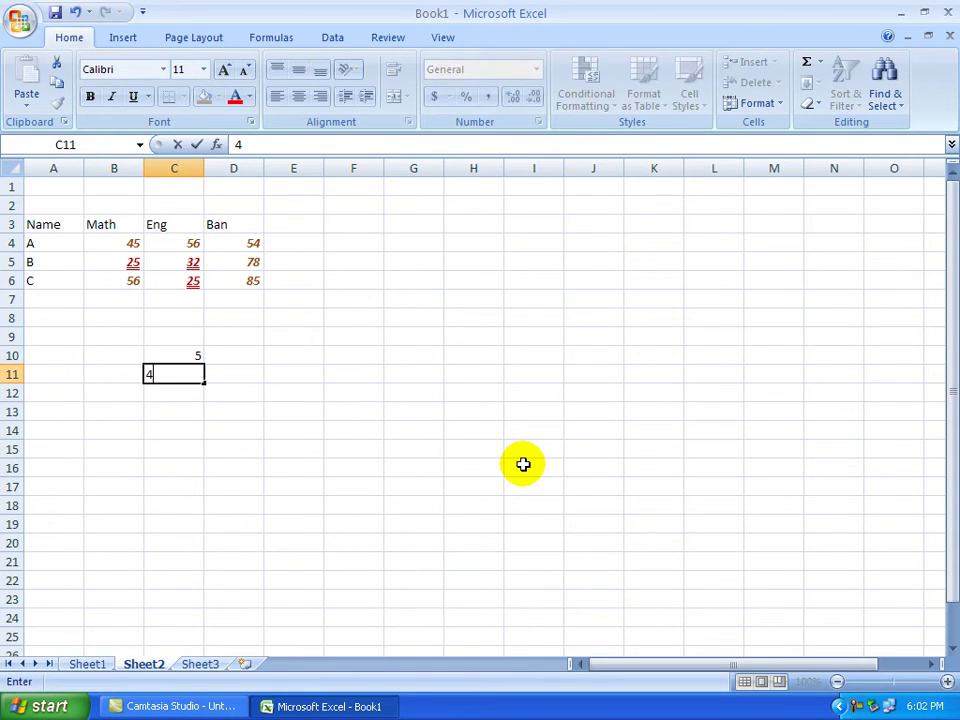
key("Return")
type("8")
key("Return")
type("6")
key("Return")
type("4")
key("Return")
type("7")
key("Return")
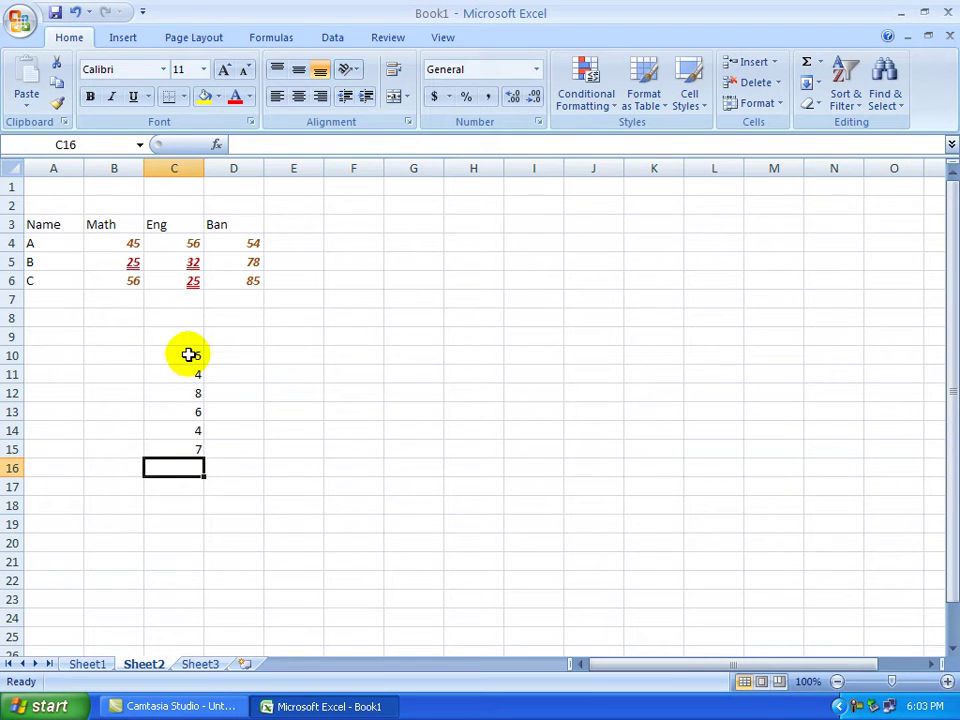
Step: Sort C10:C15 ascending, then descending, so it reads 8, 7, 6, 5, 4, 4
left_click_drag(194, 358, 184, 443)
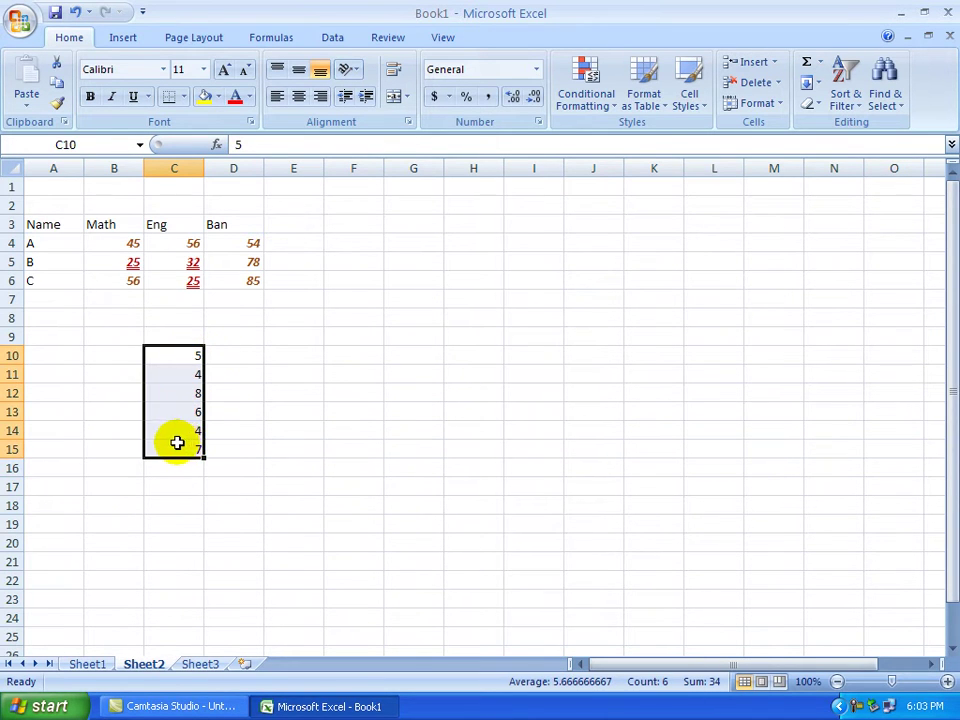
left_click(842, 112)
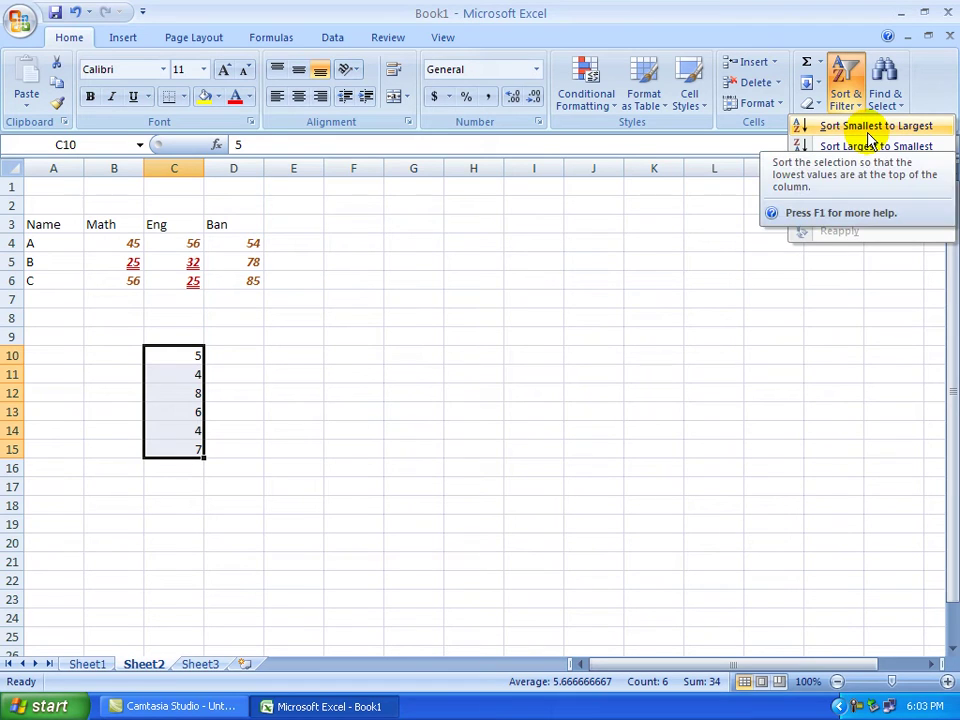
left_click(870, 127)
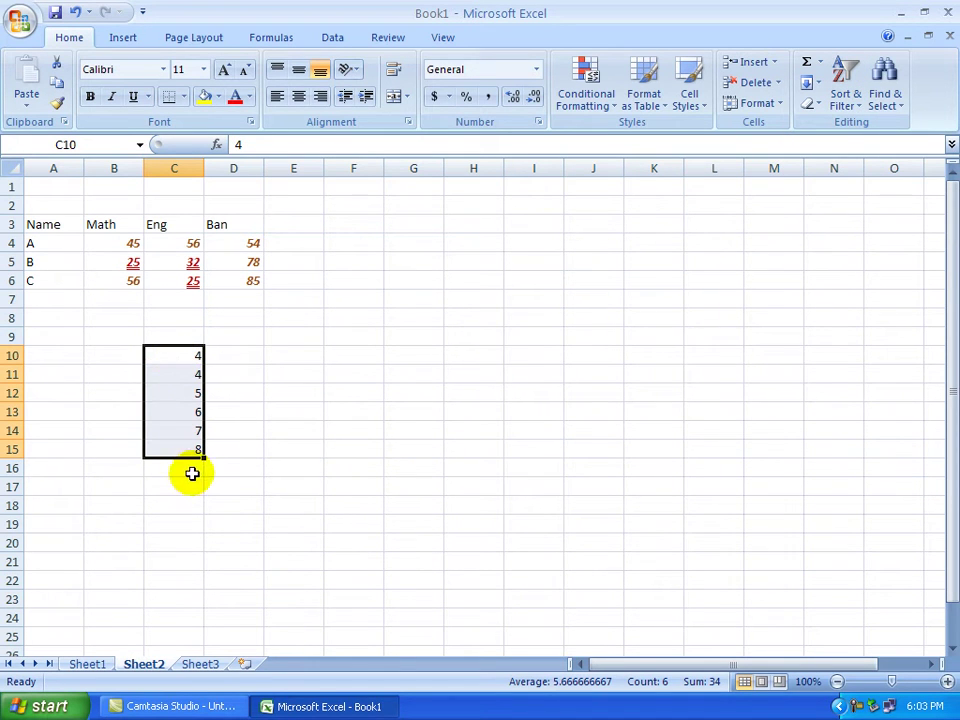
left_click(850, 108)
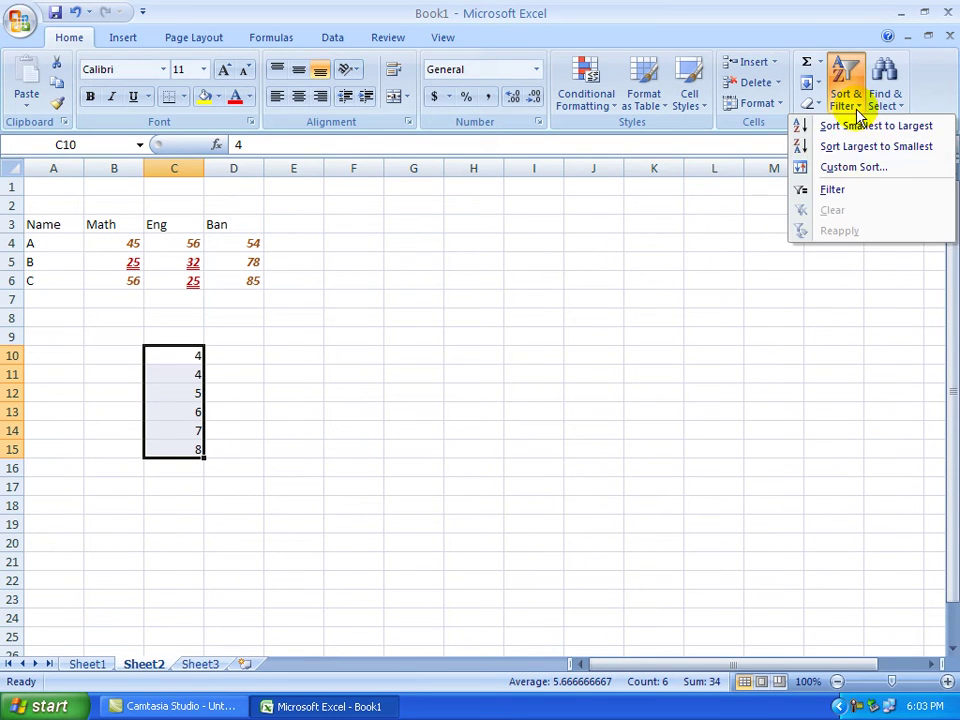
left_click(848, 148)
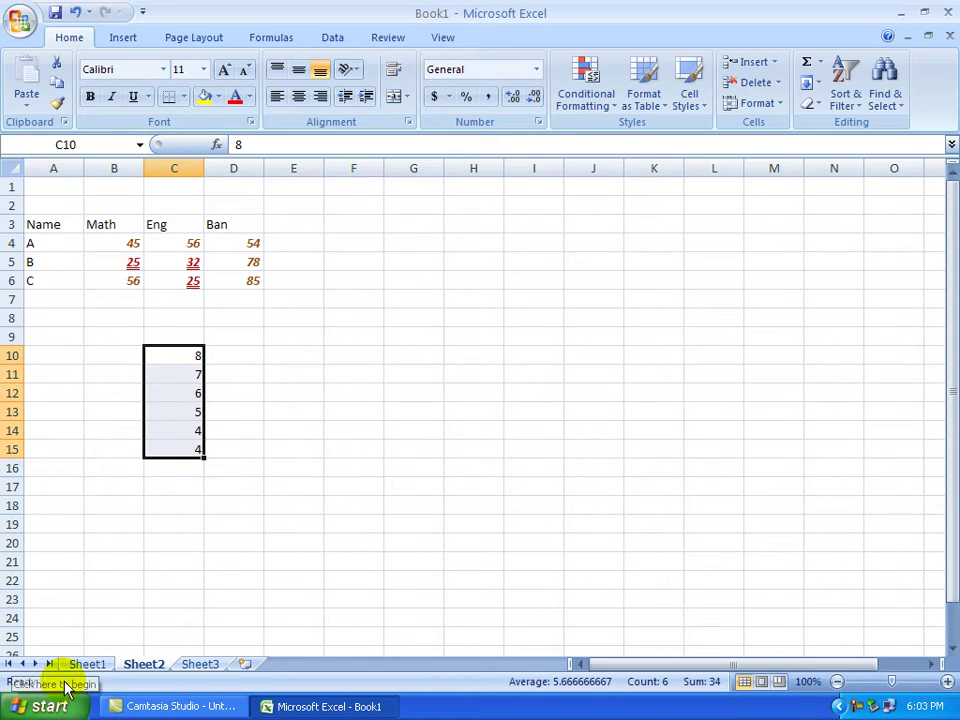
left_click(850, 100)
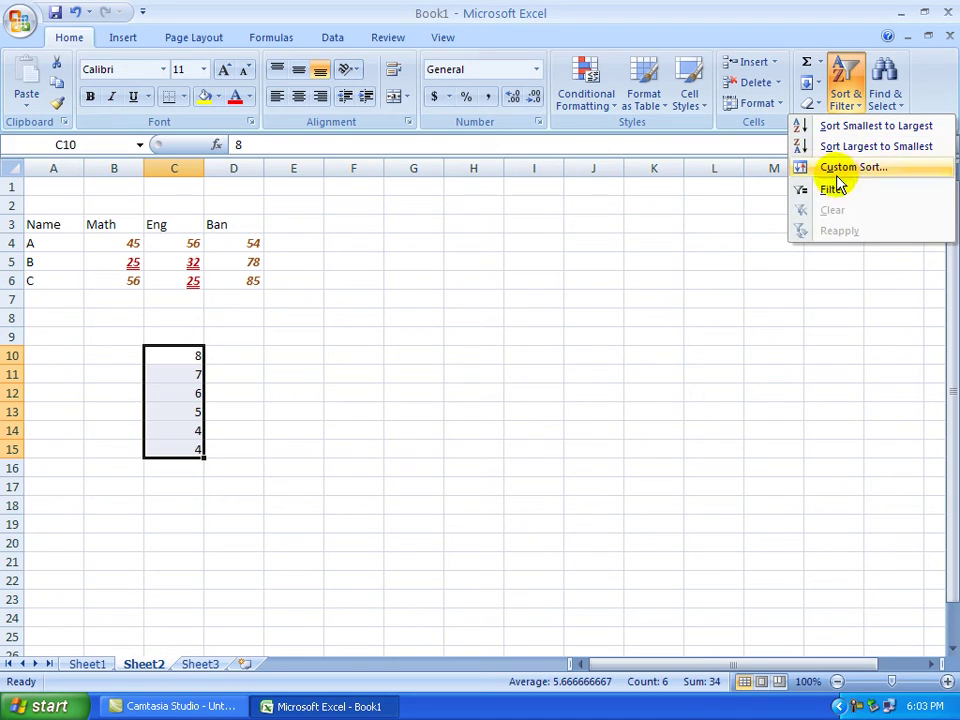
left_click(171, 360)
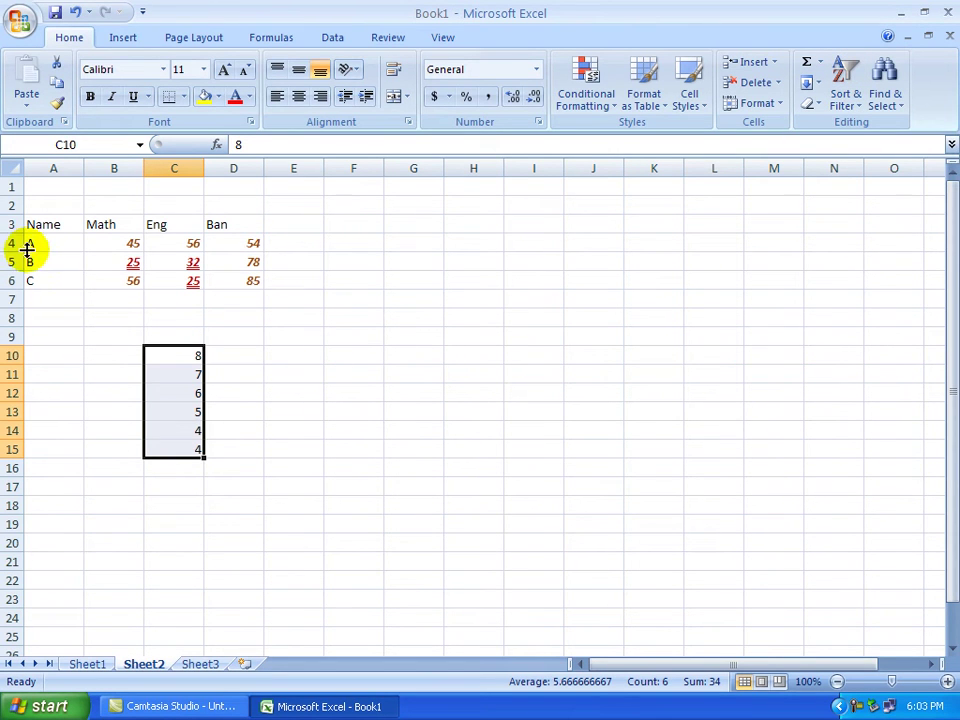
Step: Enter student A in row 7 with marks 45, 23 and 56
left_click(44, 300)
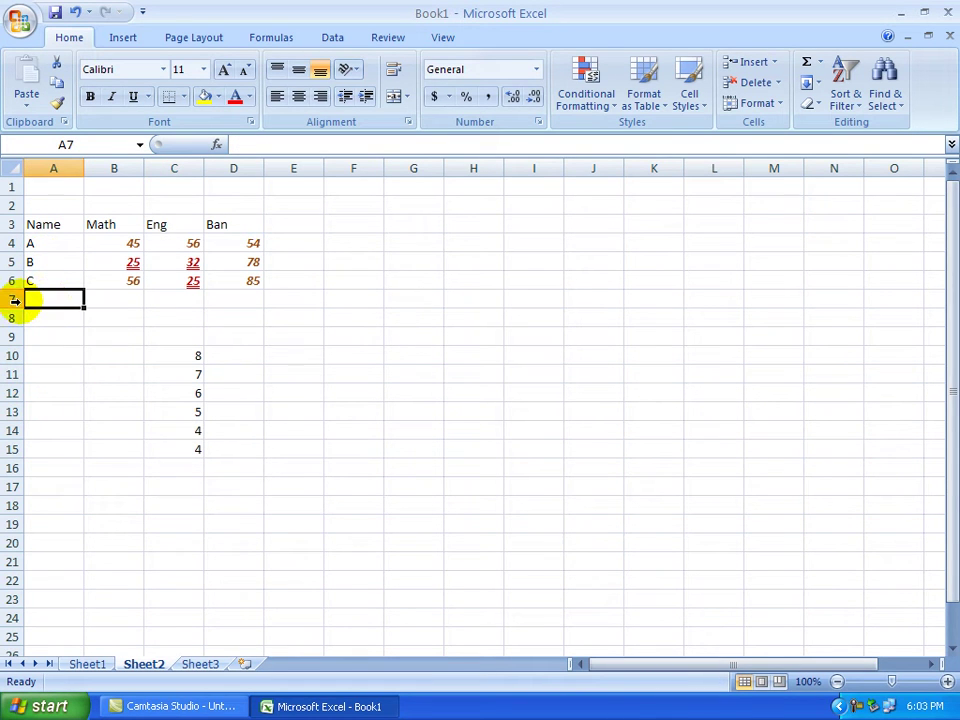
type("A")
key("Tab")
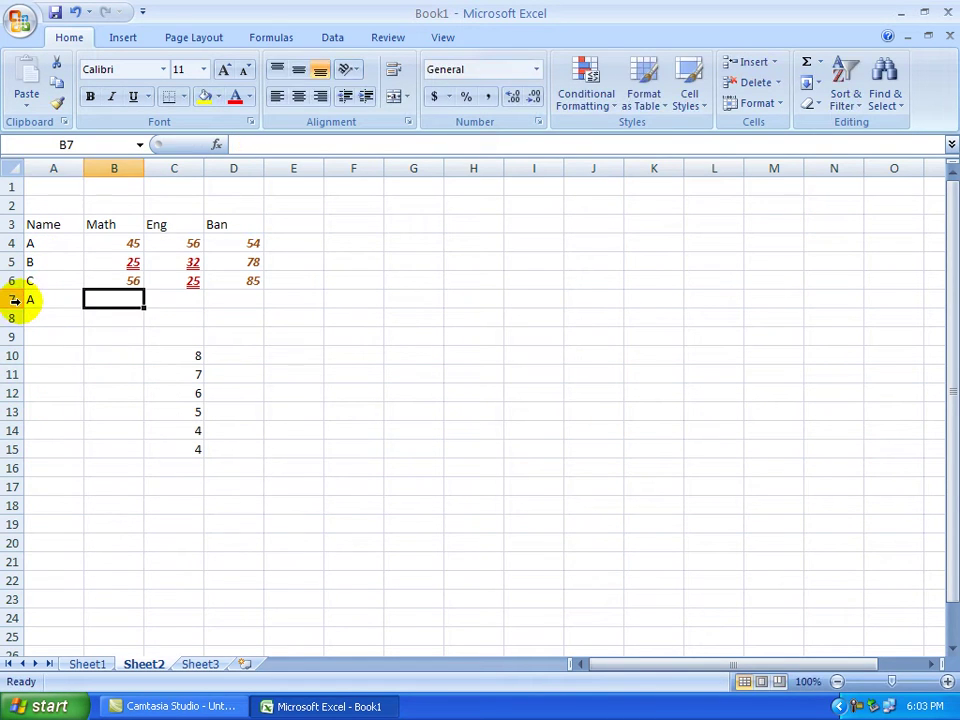
type("45")
key("Tab")
type("23")
key("Tab")
type("56")
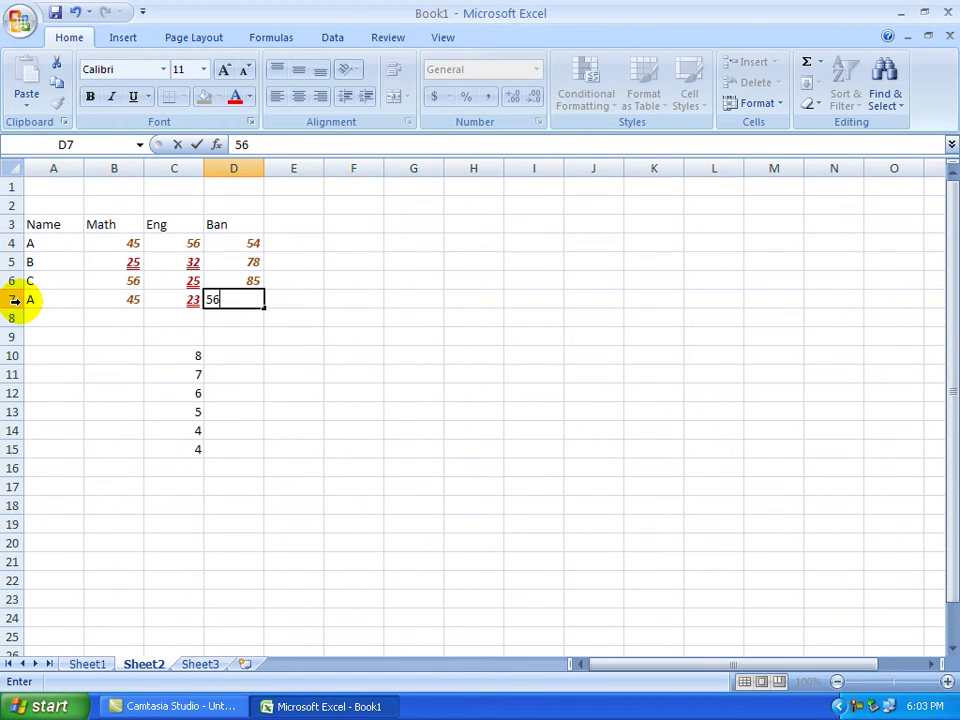
key("Down")
Step: Enter student B in row 8 with marks 45, 25 and 98
key("Left")
key("Left")
key("Left")
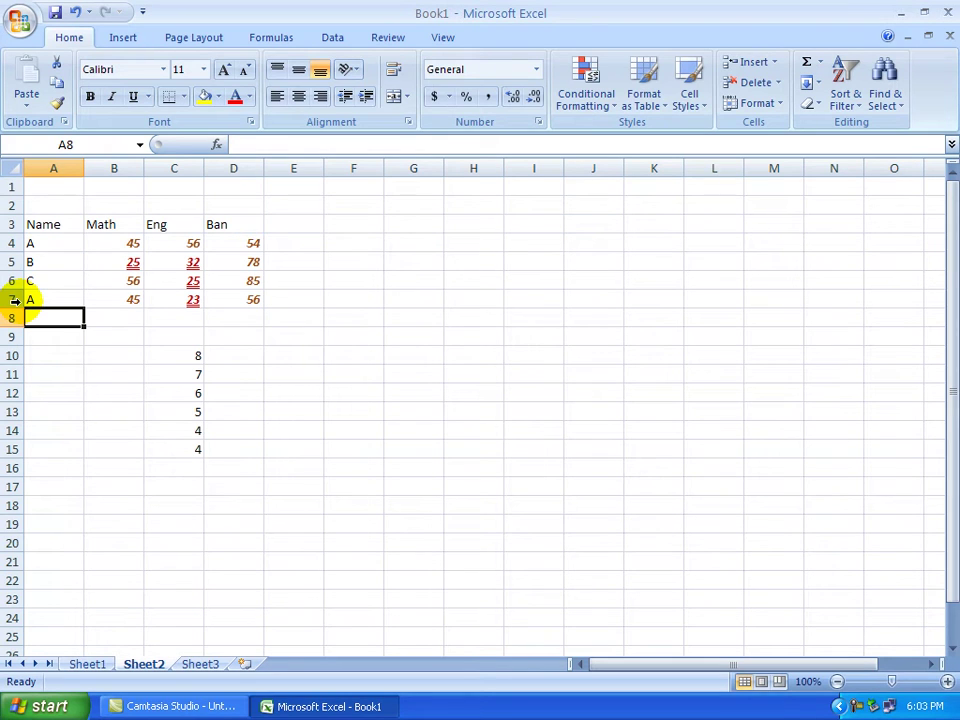
type("B")
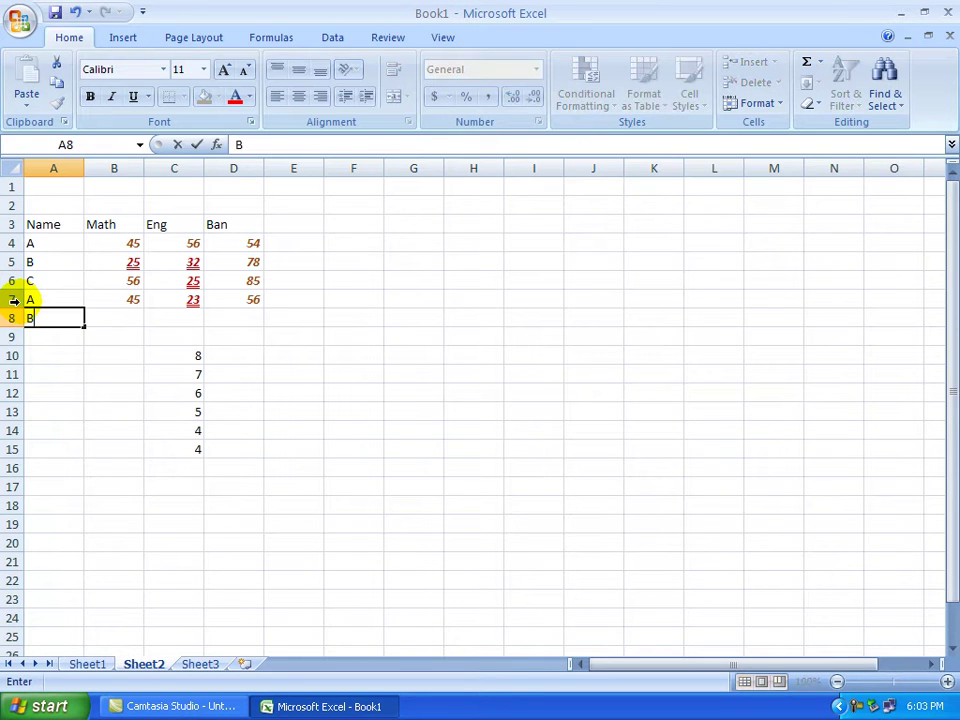
key("Tab")
type("45")
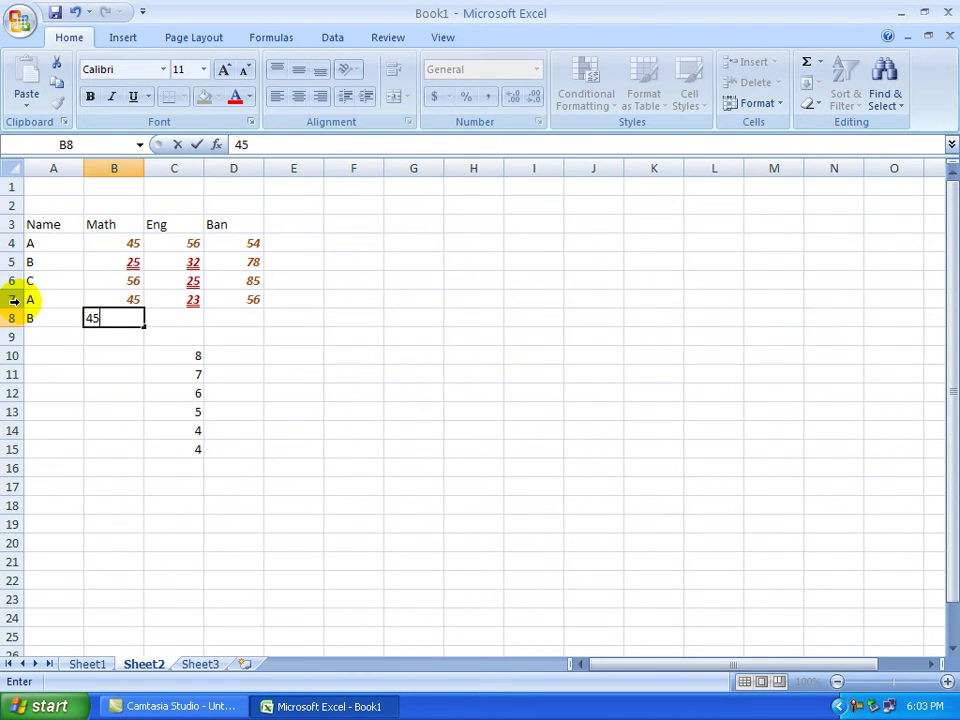
key("Tab")
type("25")
key("Tab")
type("9")
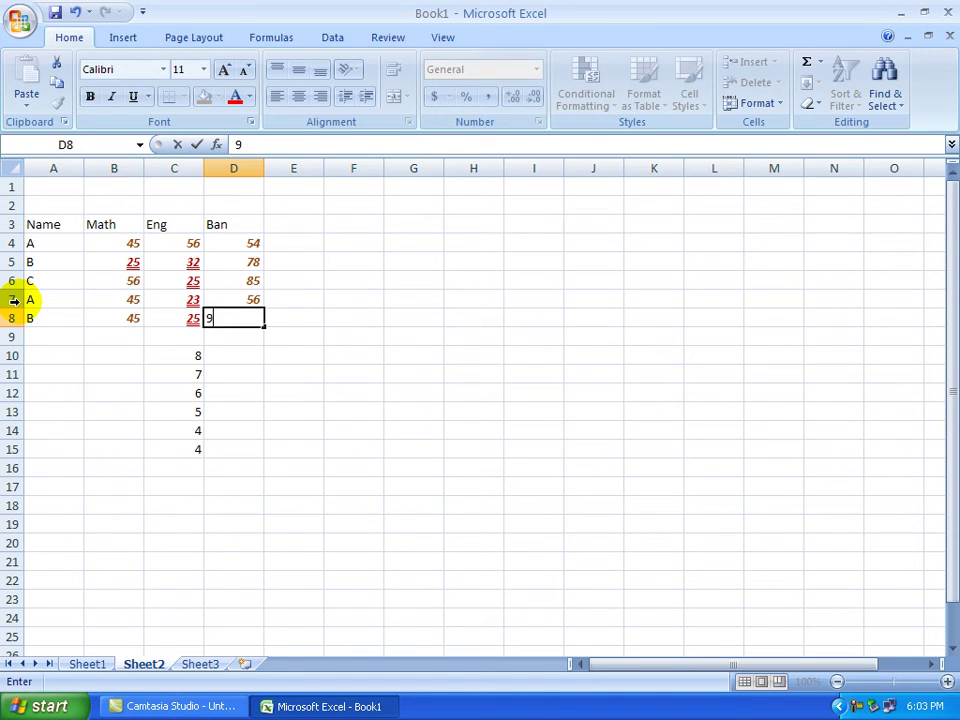
key("Tab")
key("Up")
key("Up")
key("Up")
key("Up")
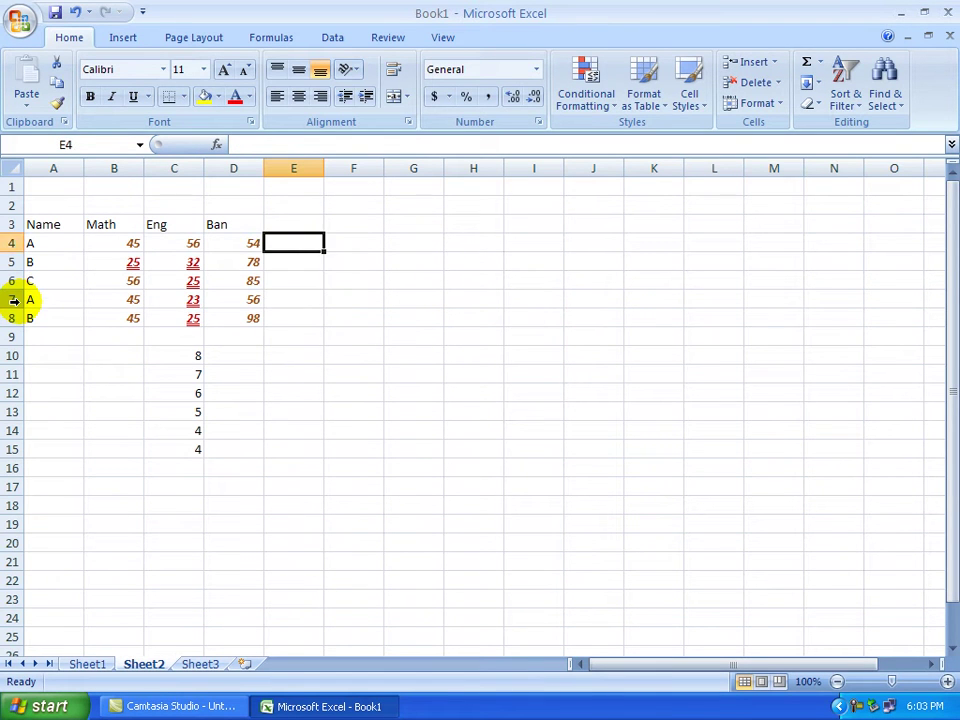
Step: Type the teacher names Pervej in E4 and Liton in E5
type("Pervej")
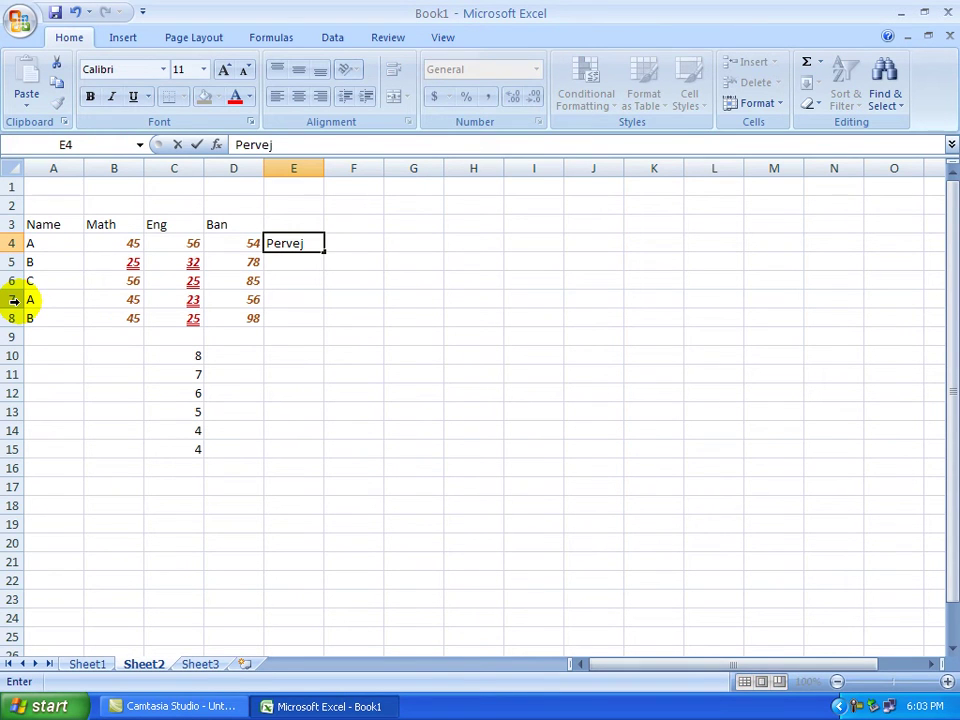
key("Return")
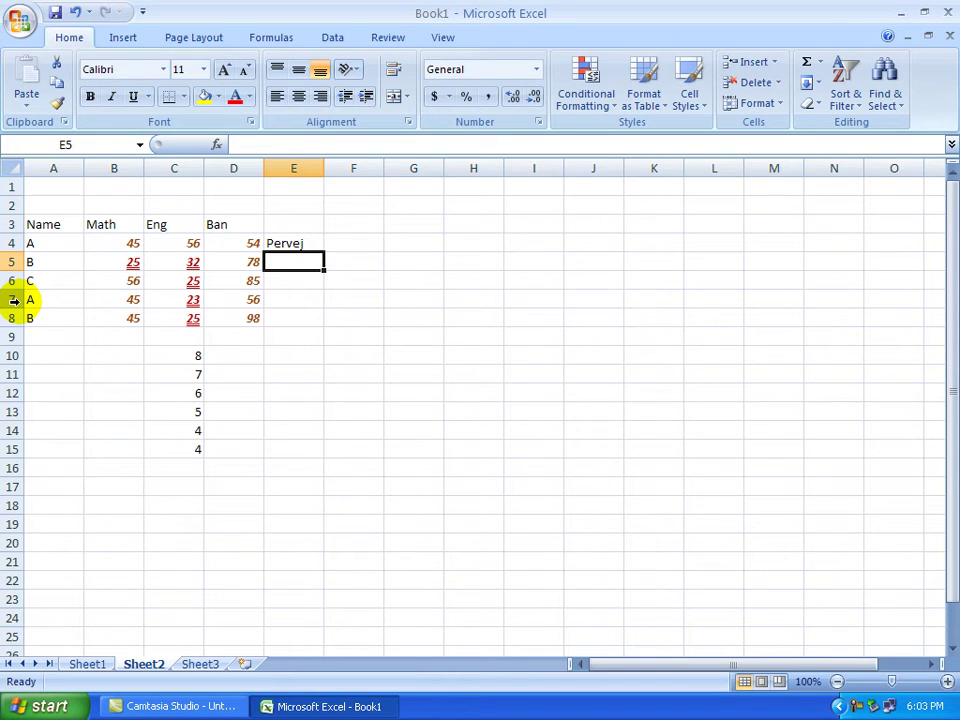
type("Lito")
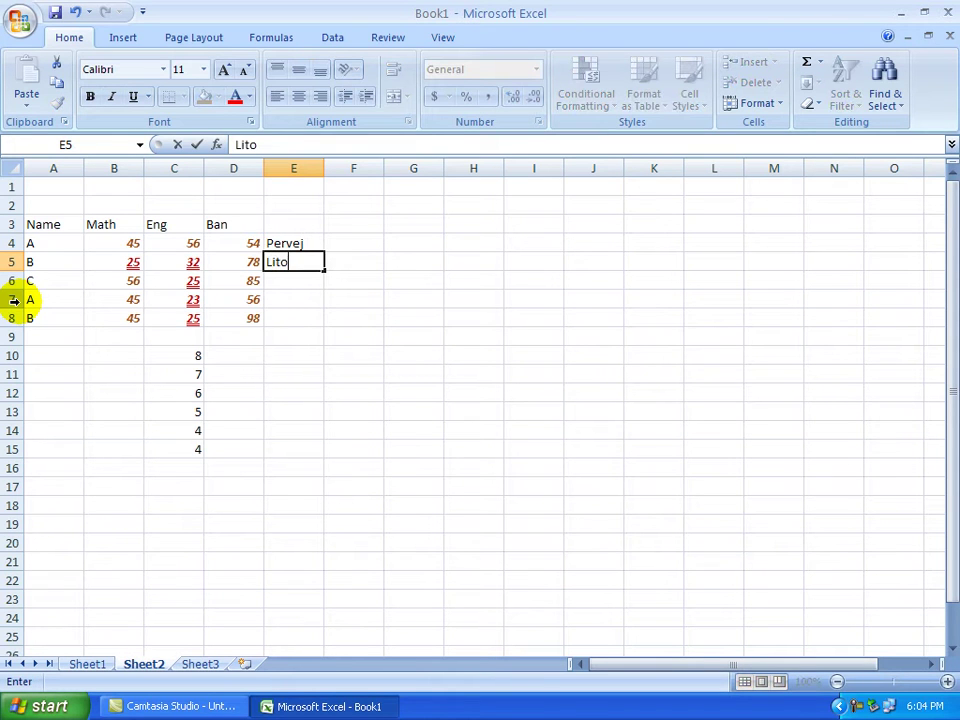
key("Return")
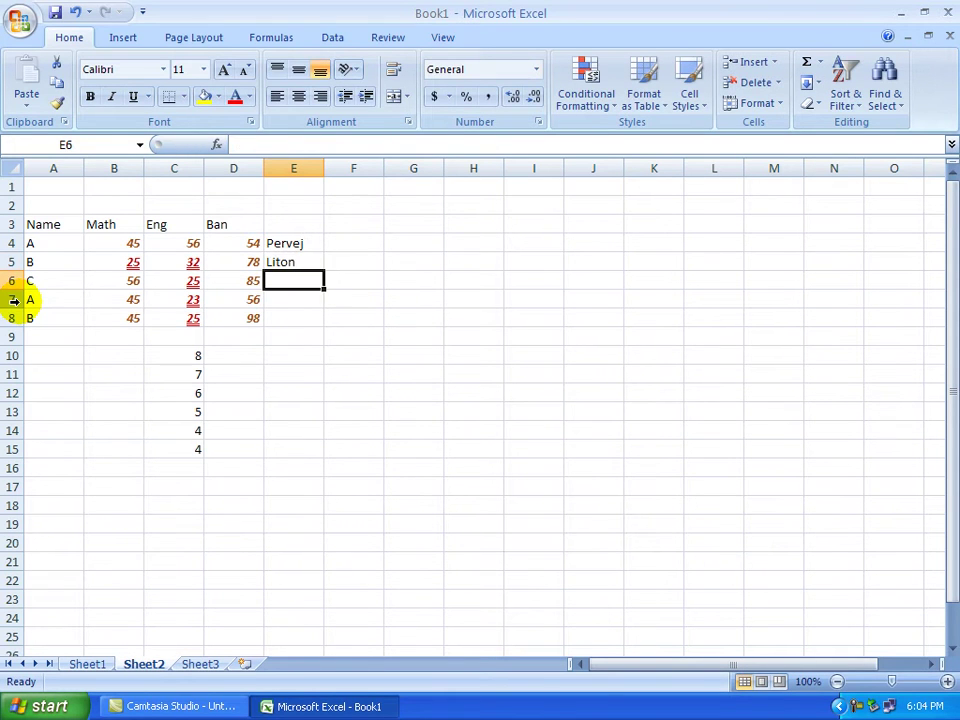
Step: Copy Liton from E5 into E6 and E7
key("Up")
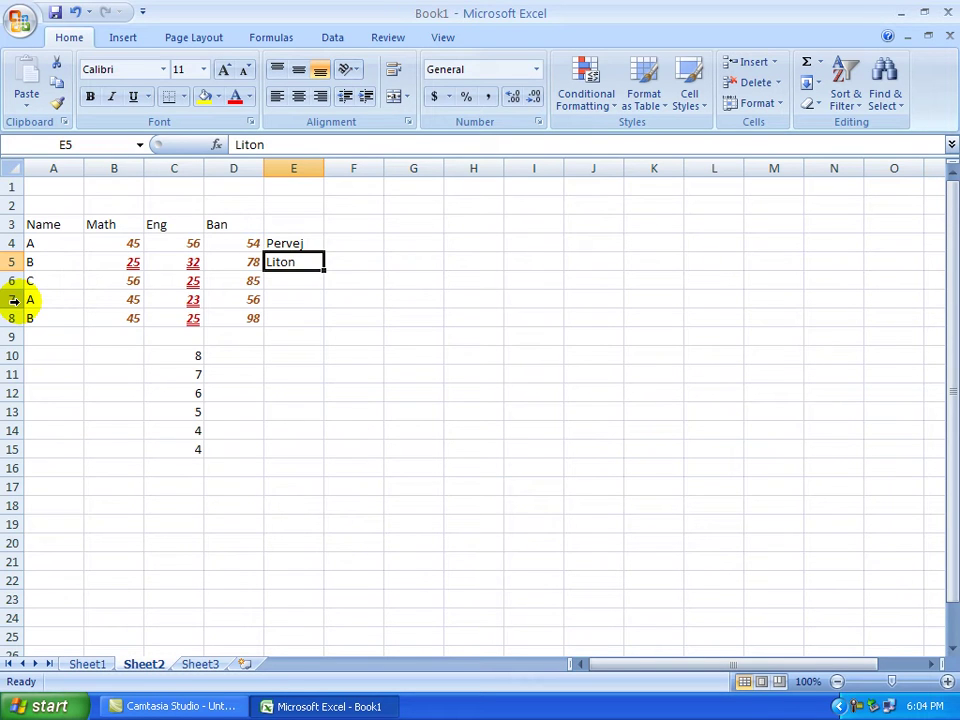
key("ctrl+c")
key("Down")
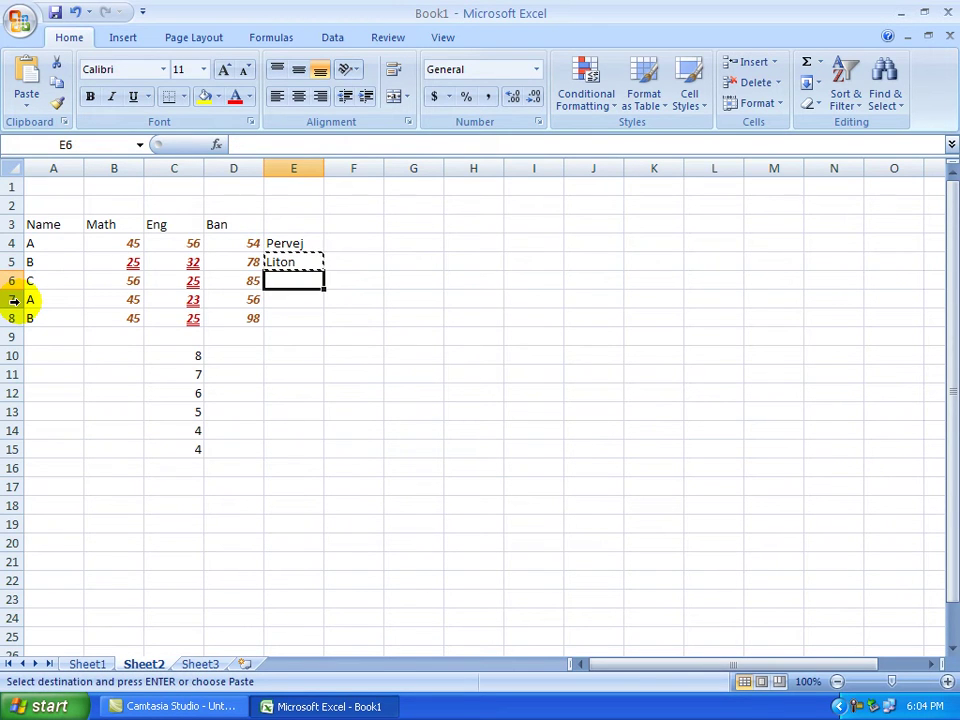
key("shift+Down")
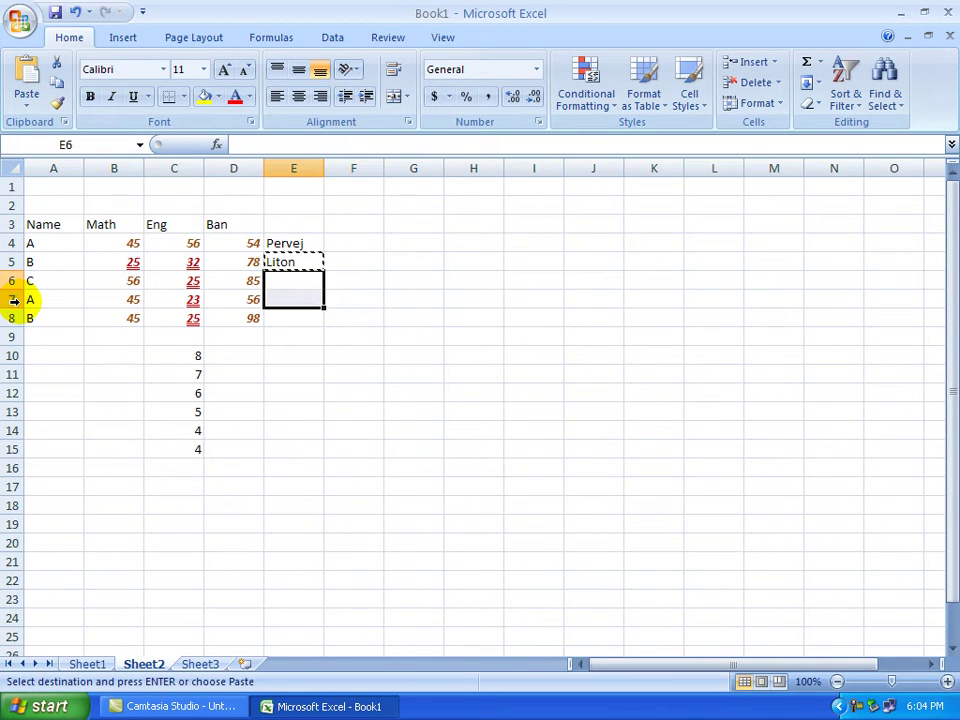
key("ctrl+v")
Step: Undo the stray paste over E4, put Pervej in E8, and begin the TeacherName header in E3
key("Up")
key("Up")
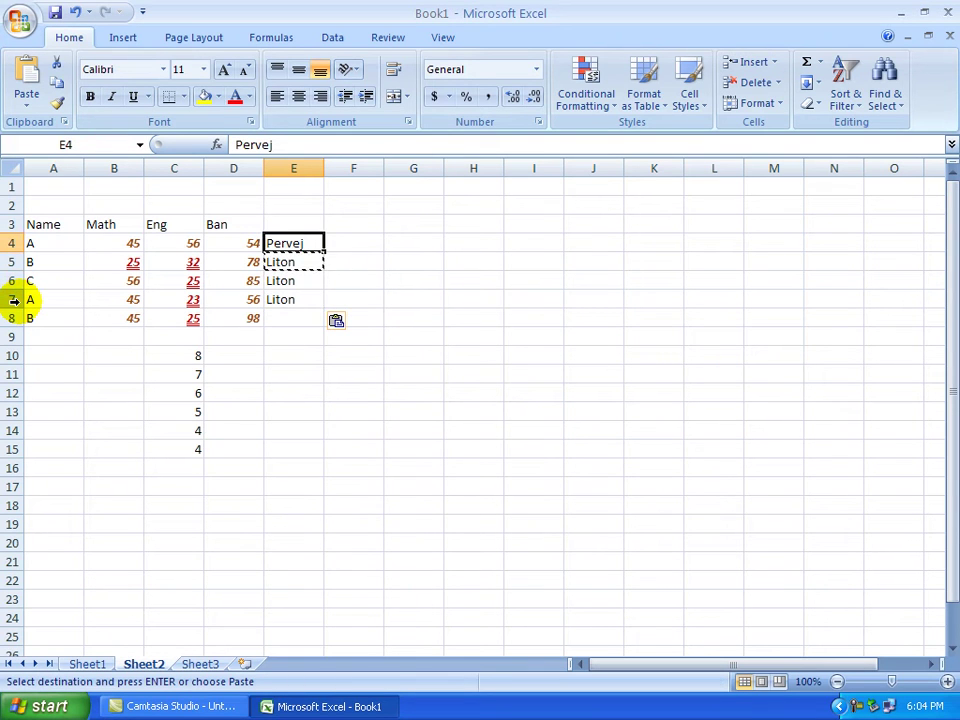
key("ctrl+v")
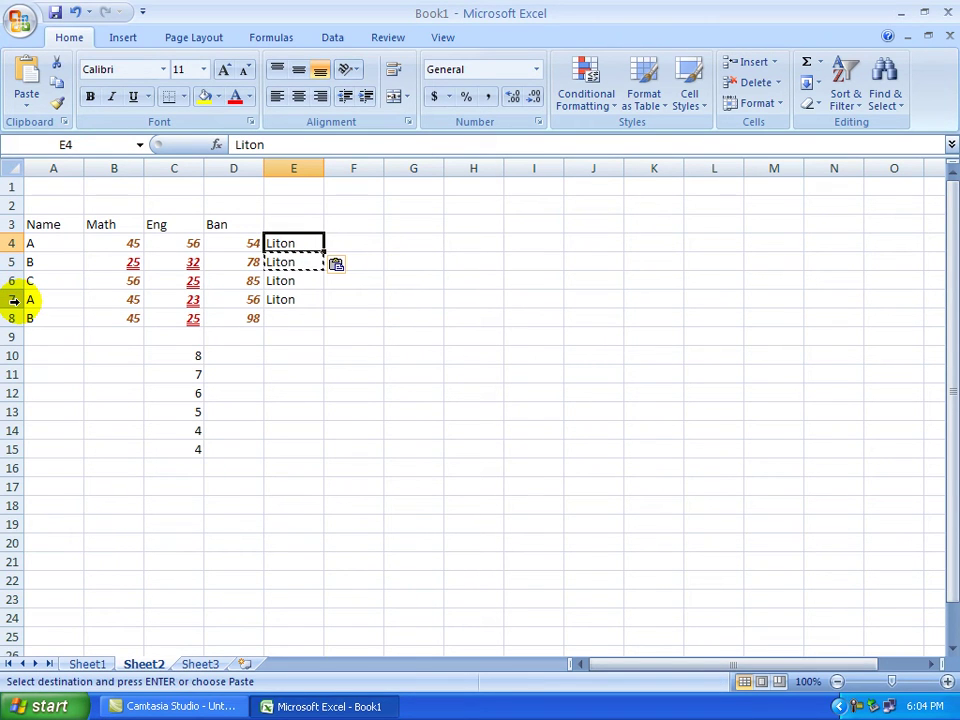
key("ctrl+z")
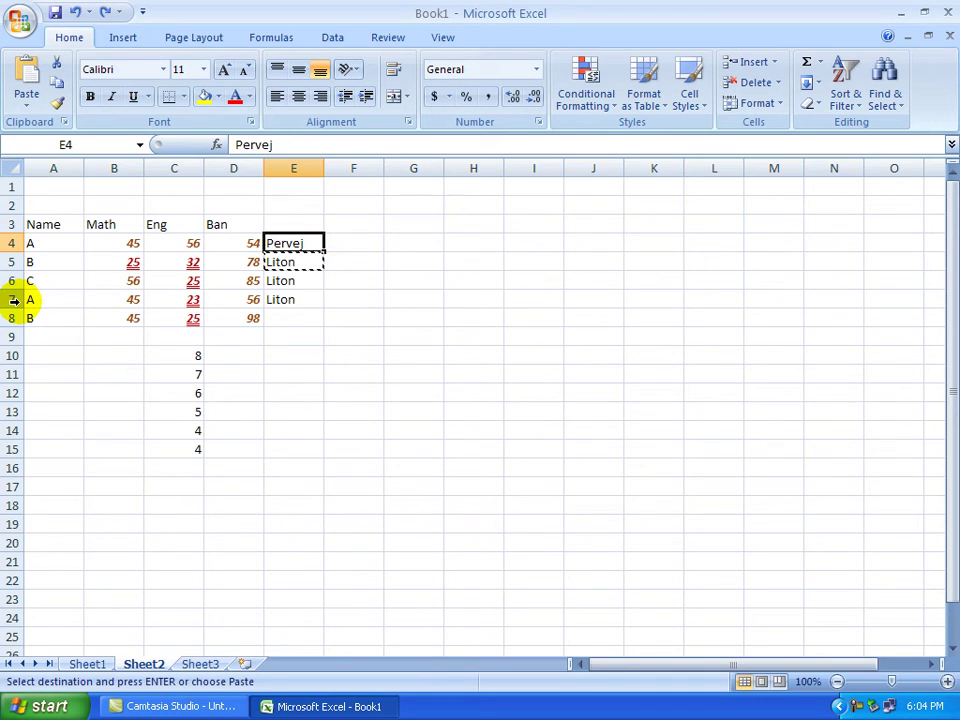
key("Down")
key("Down")
key("Down")
key("Down")
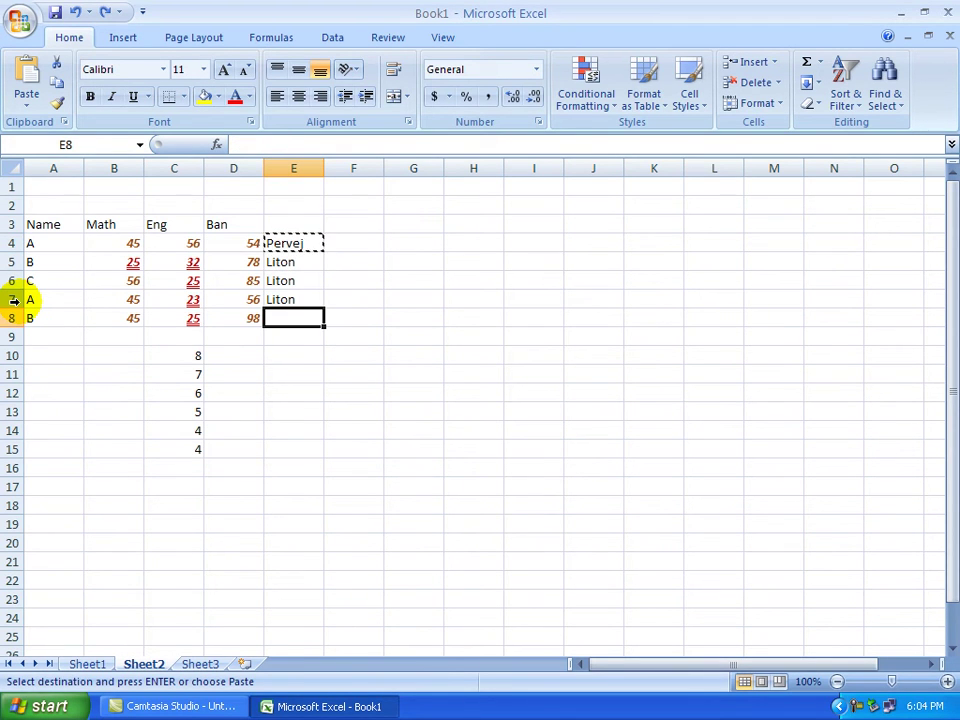
key("ctrl+v")
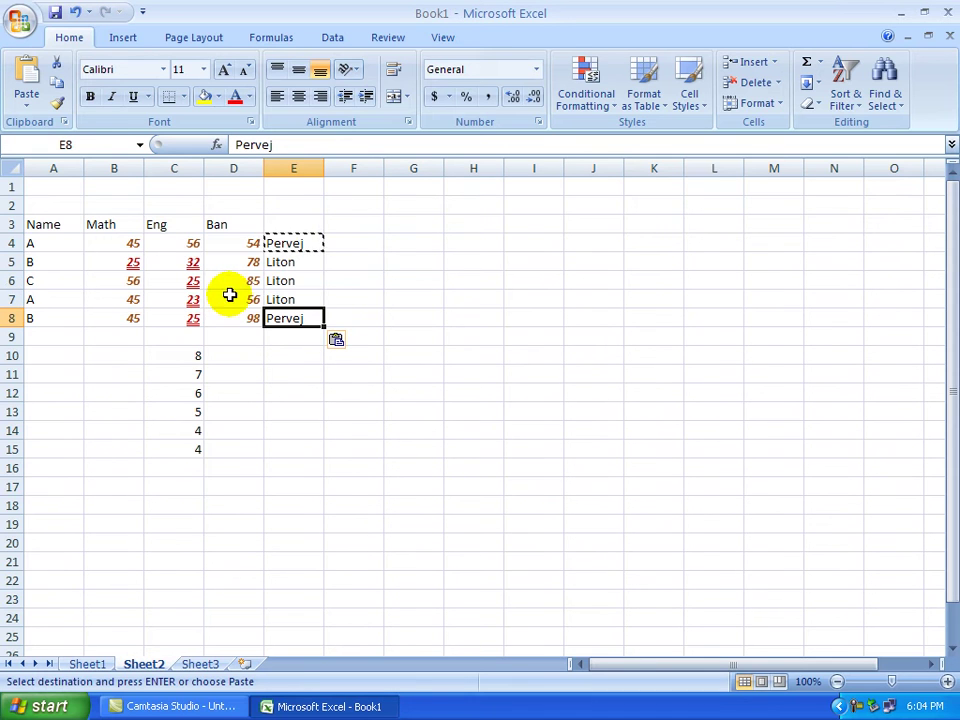
left_click(298, 228)
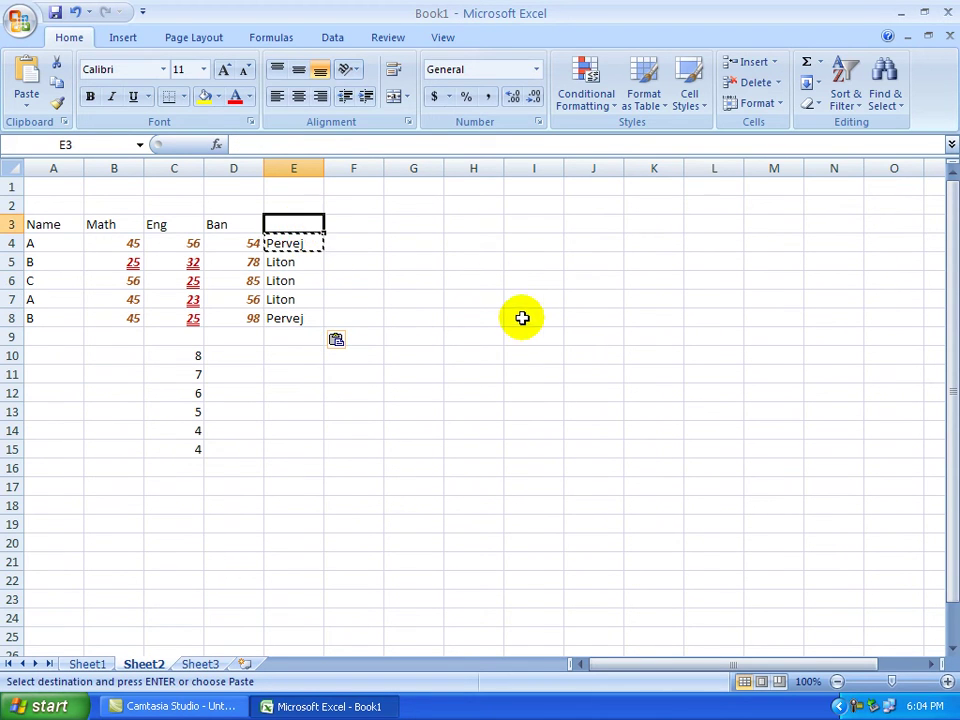
type("TeacherName")
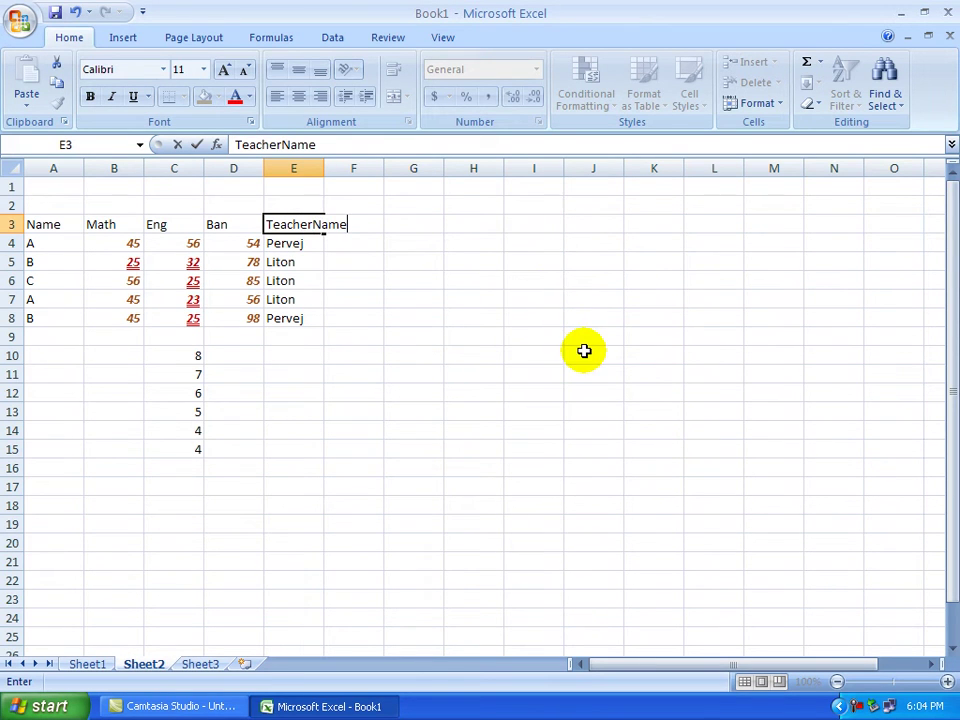
Step: Commit the TeacherName header and drag column E's border wider so it fits
left_click(583, 350)
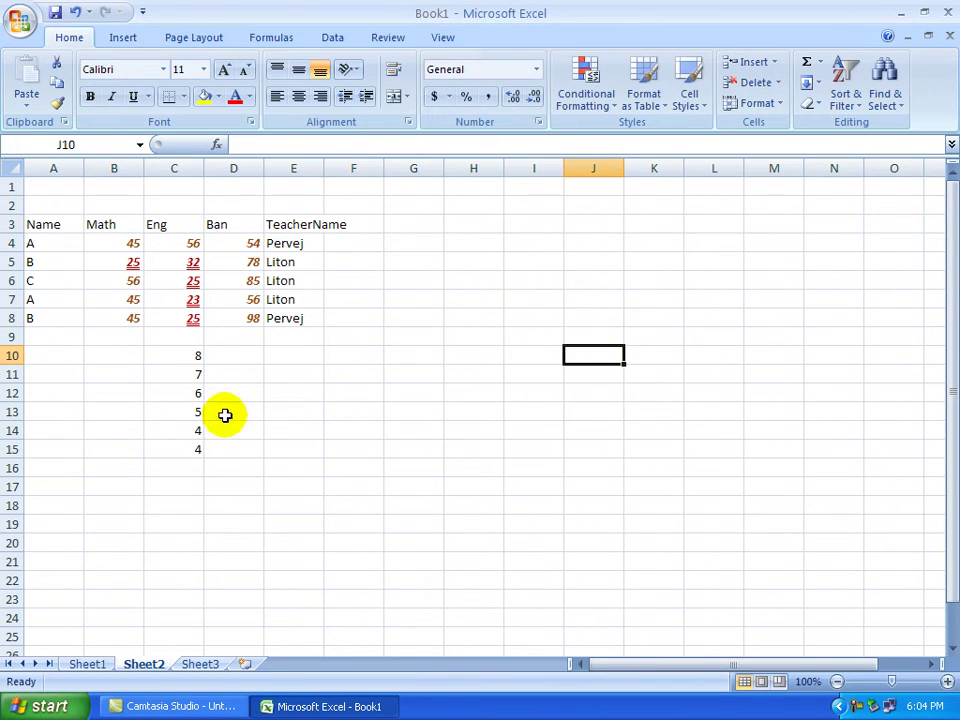
left_click_drag(324, 168, 365, 168)
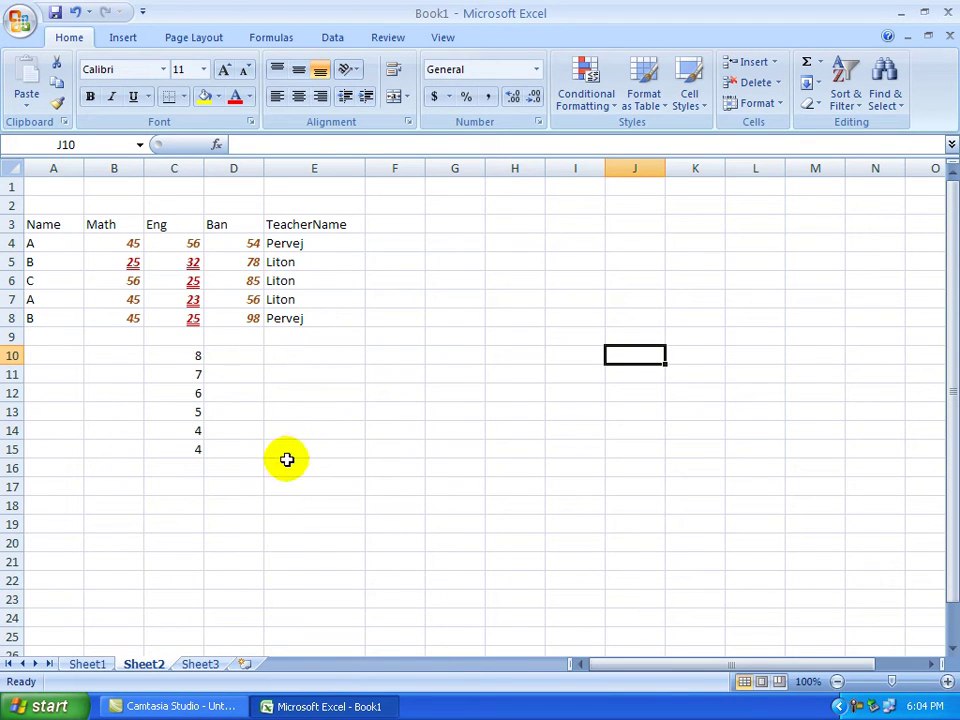
left_click(316, 246)
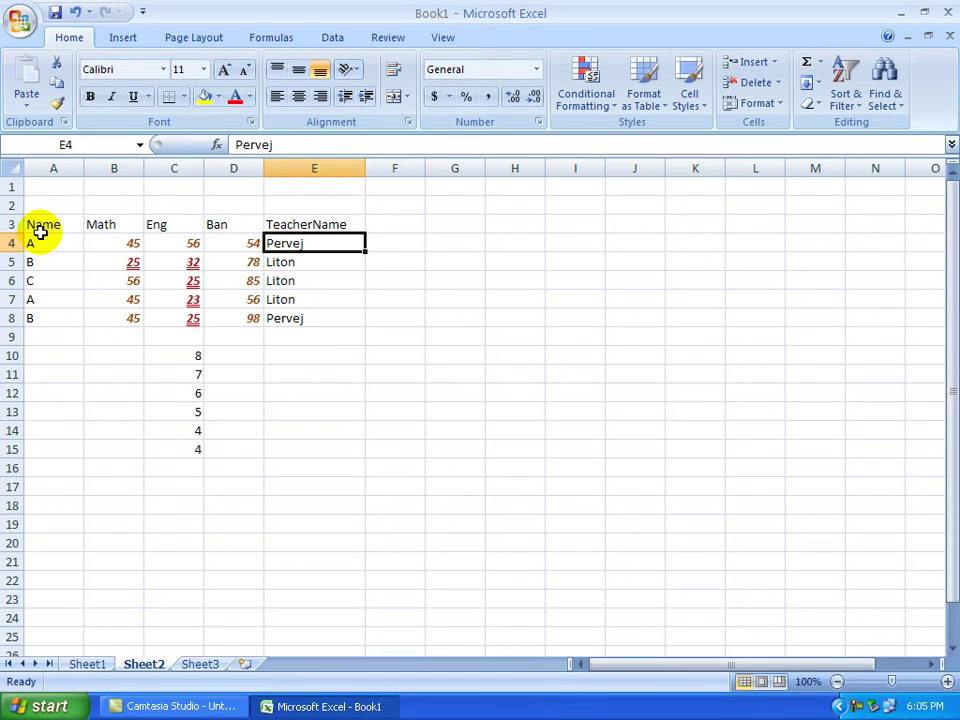
Step: Select the header row A3:E3 and turn on Filter from Sort & Filter
left_click_drag(38, 224, 347, 225)
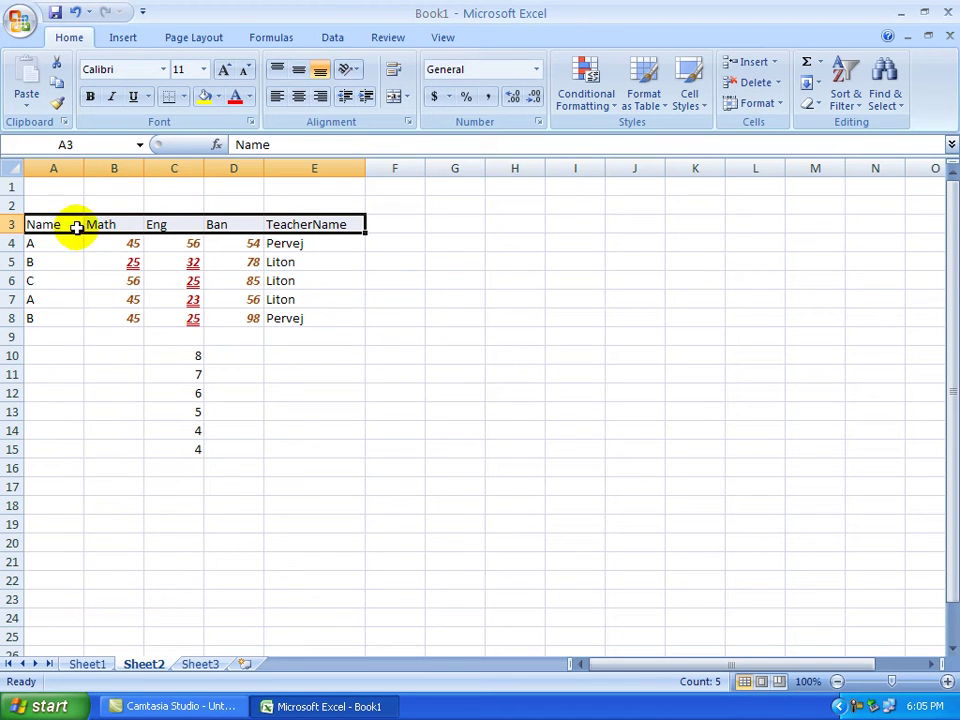
left_click(856, 110)
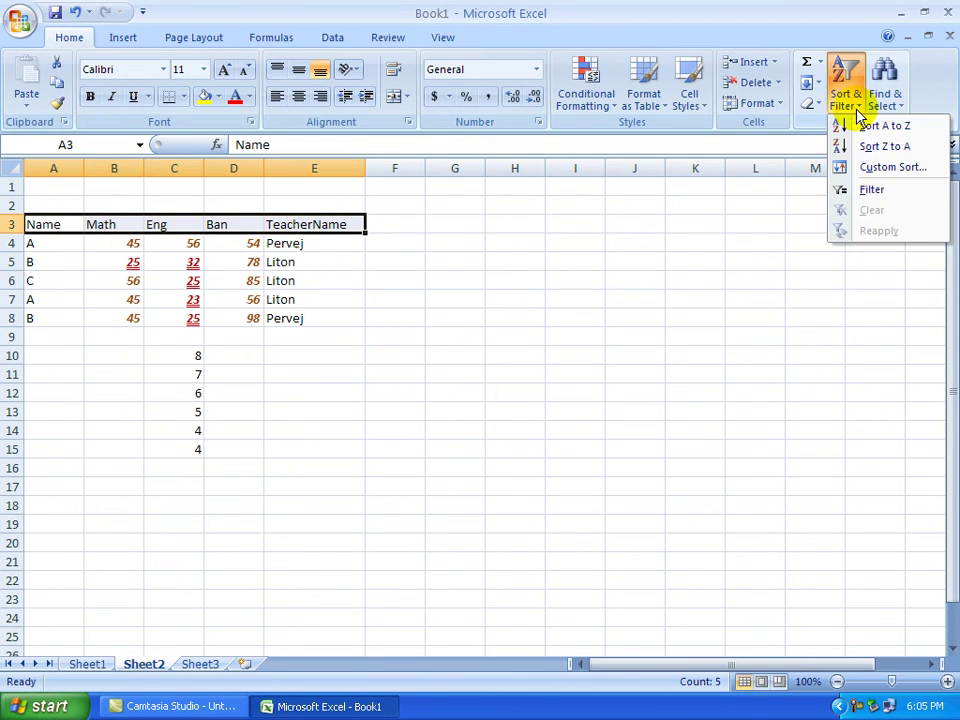
left_click(872, 190)
left_click(354, 338)
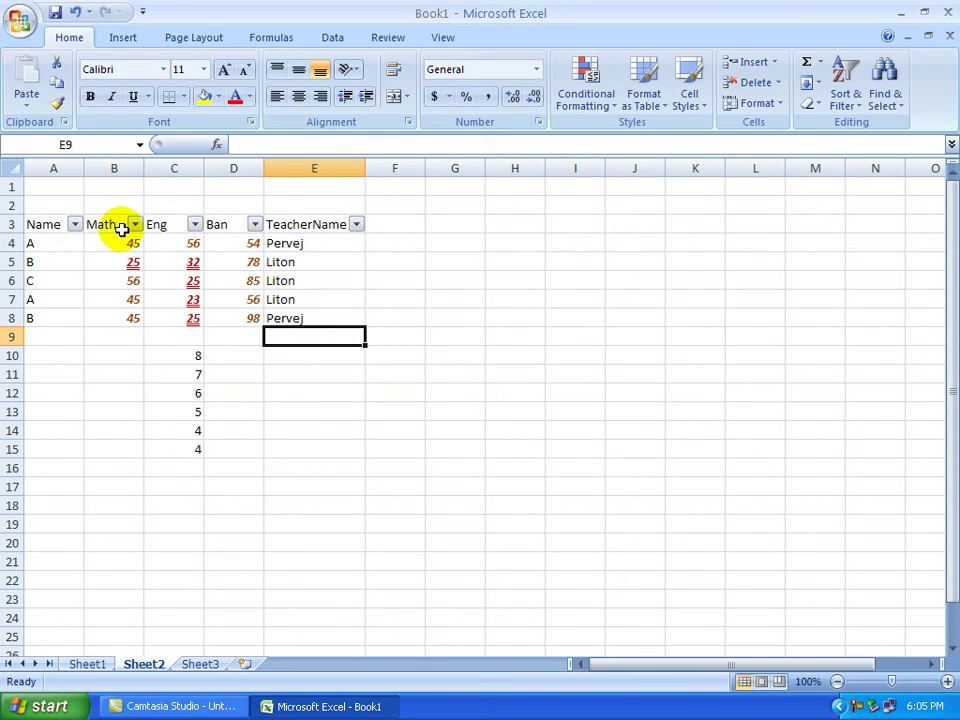
Step: Filter the TeacherName column to Pervej only, leaving rows 4 and 8 visible
left_click(357, 226)
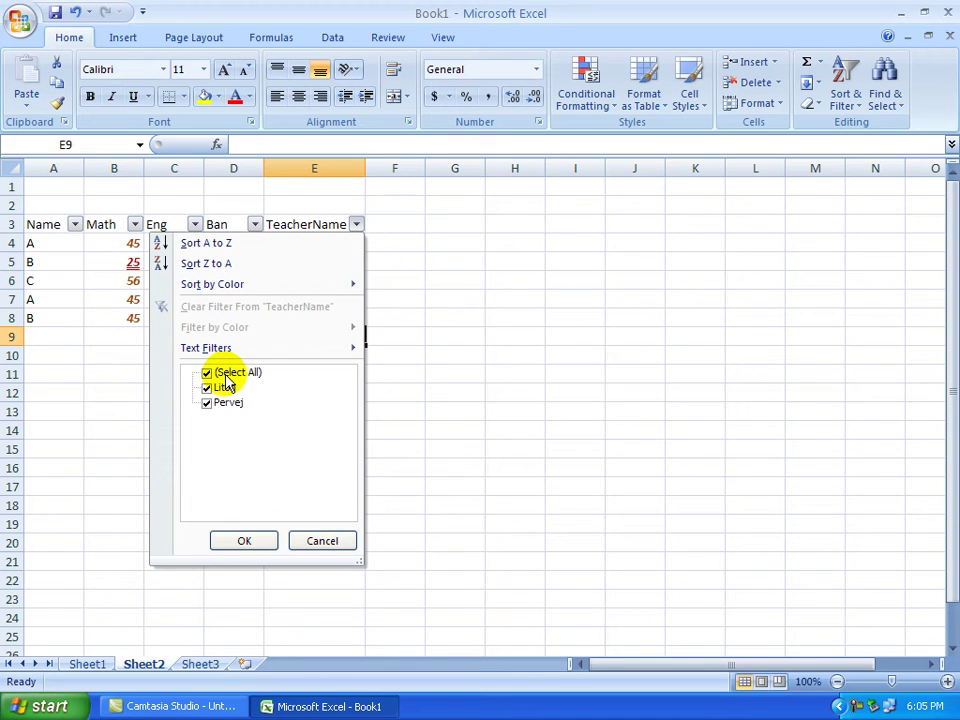
left_click(396, 285)
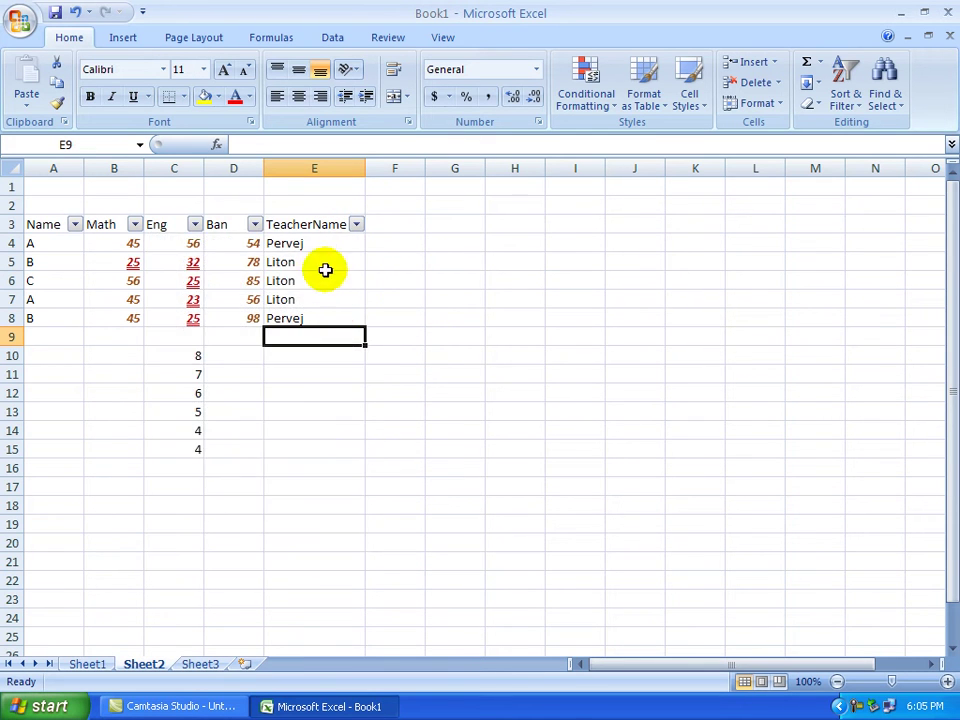
left_click(357, 225)
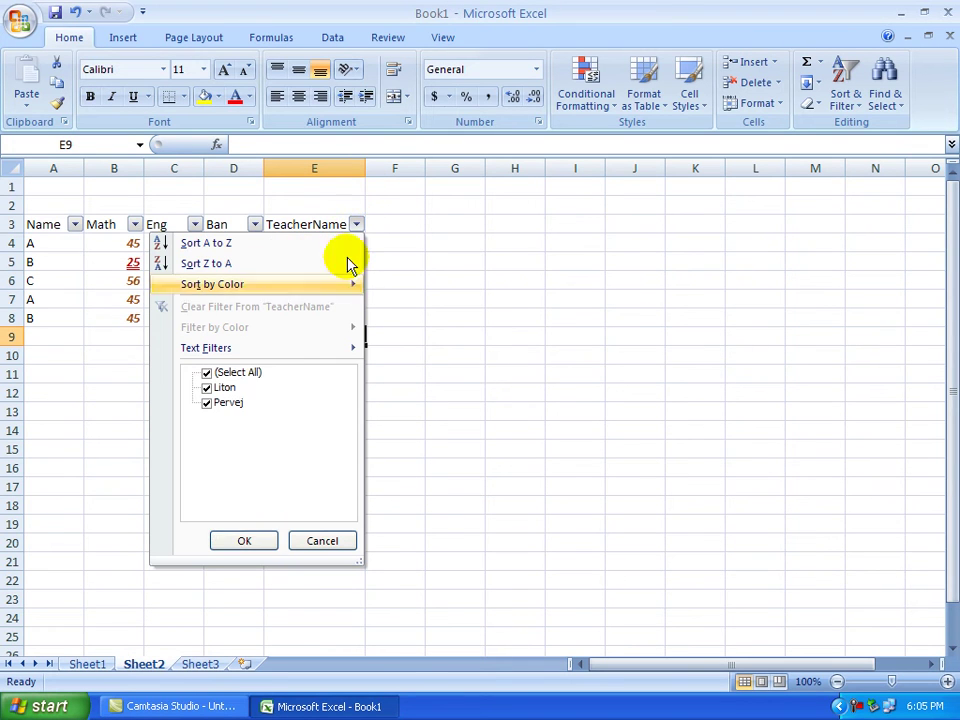
left_click(230, 376)
left_click(207, 404)
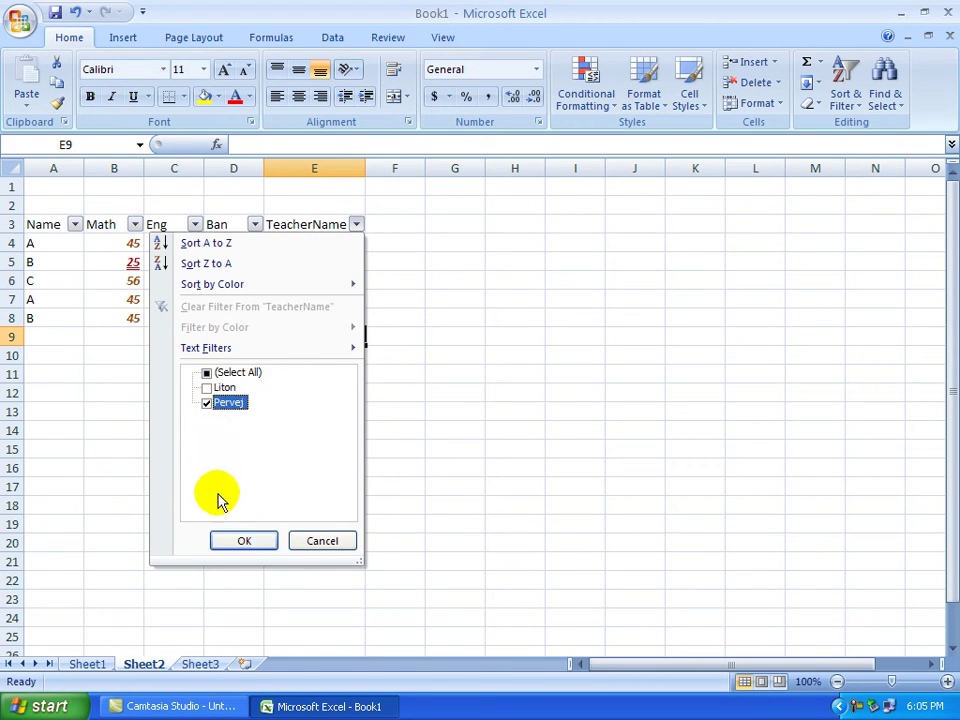
left_click(240, 541)
left_click(331, 414)
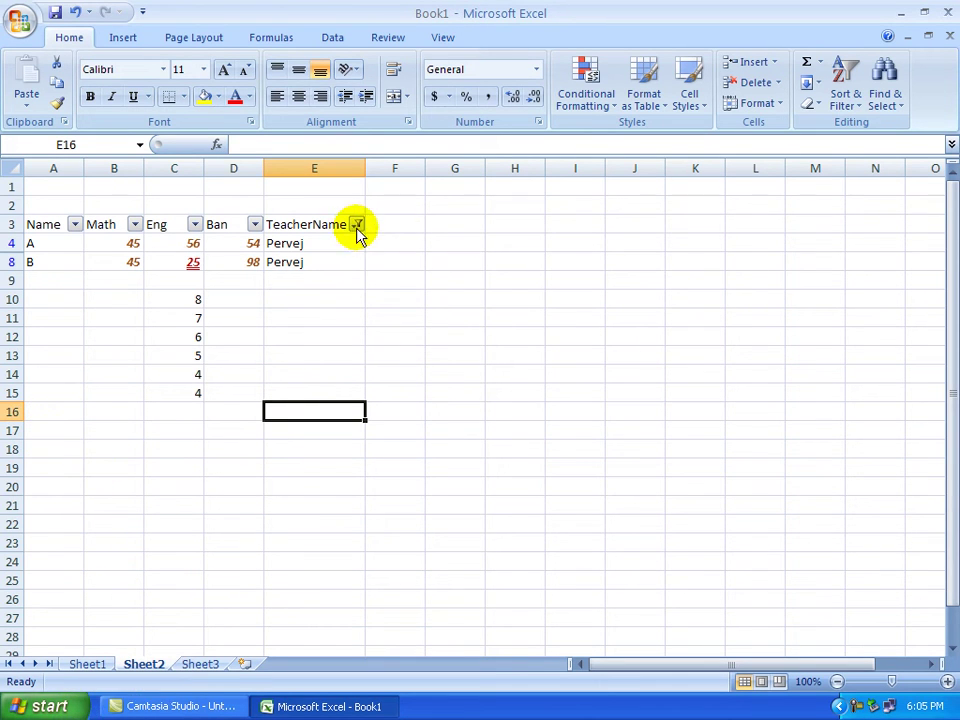
Step: Filter the Ban column to show only the score 98
left_click(255, 224)
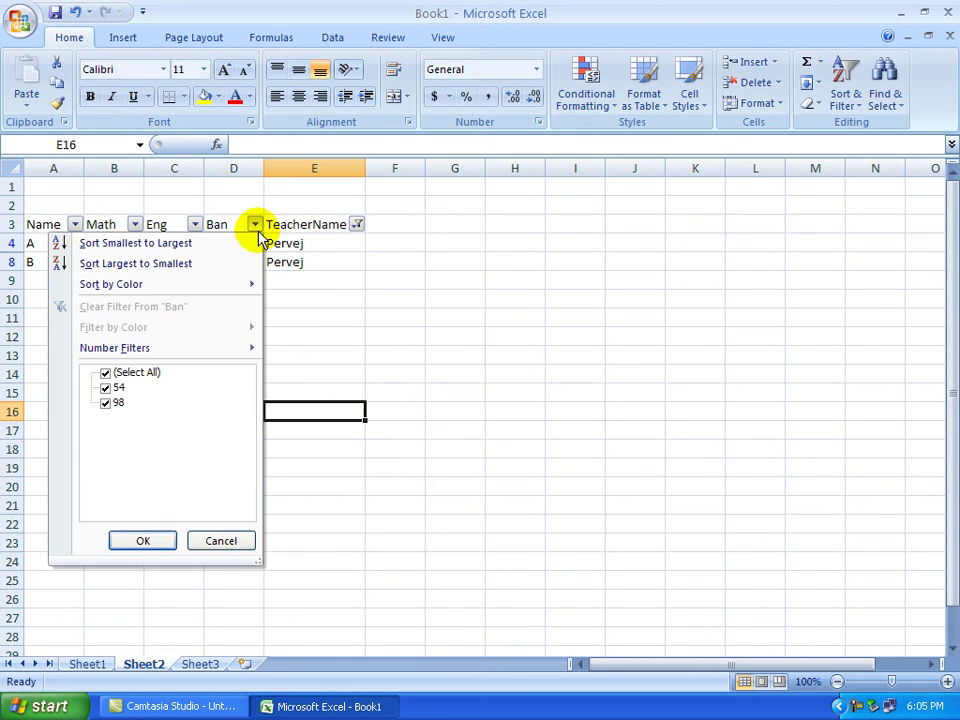
left_click(124, 374)
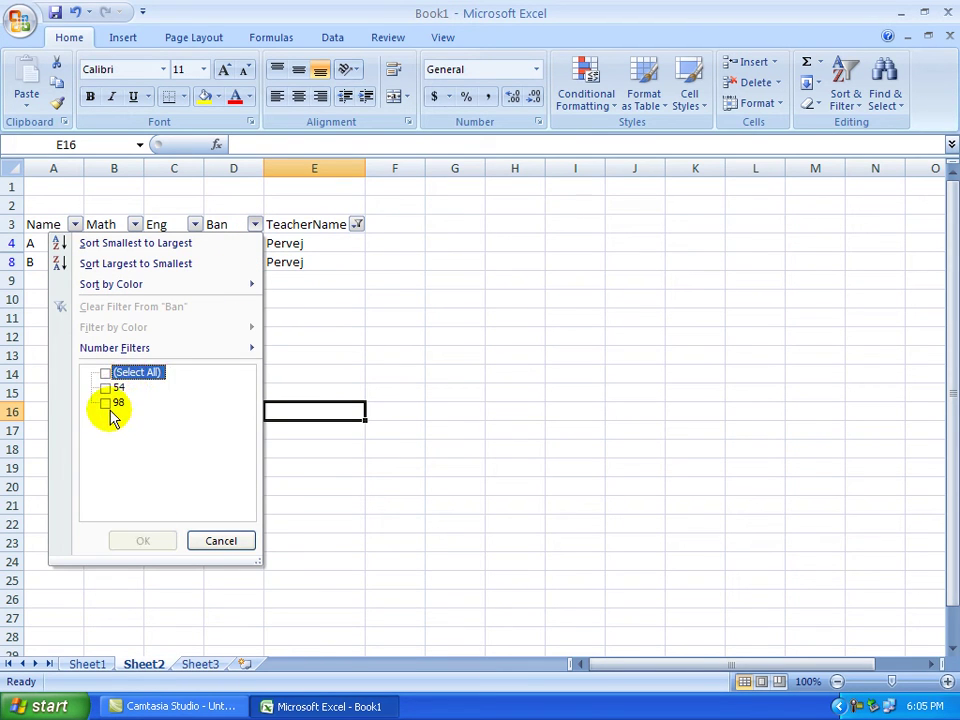
left_click(110, 403)
left_click(138, 541)
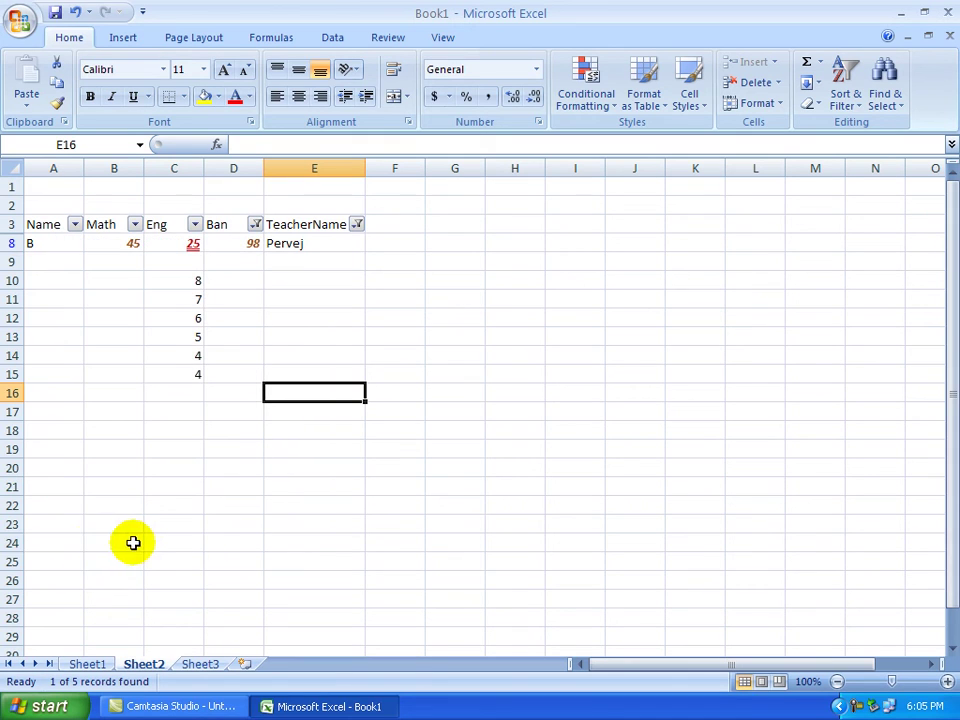
Step: Clear the Name, TeacherName and Ban filters so all five student rows show again
left_click(76, 225)
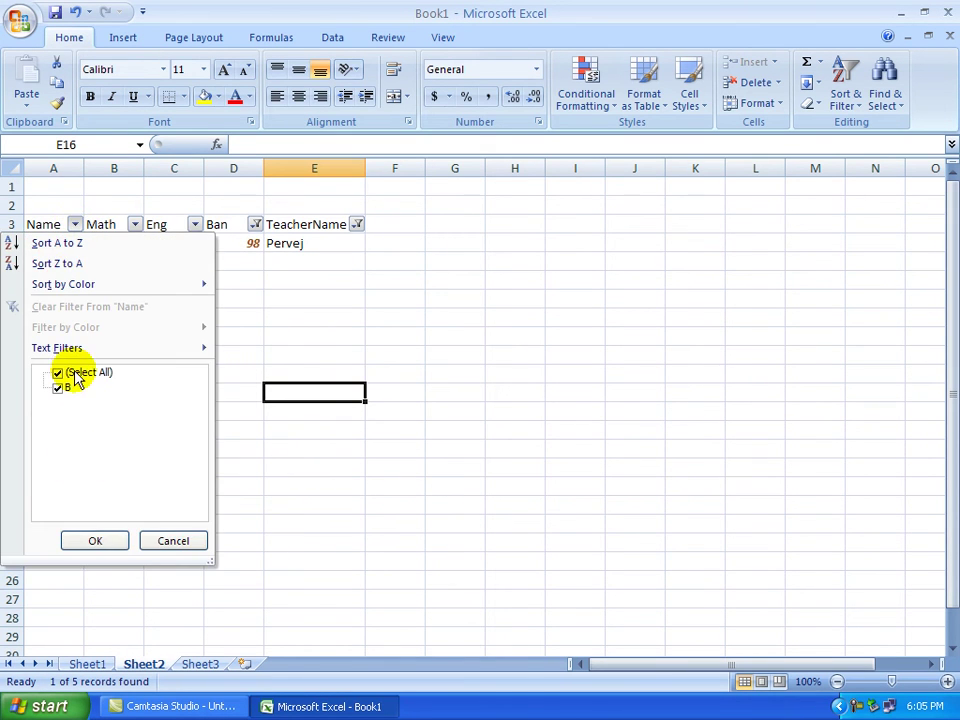
left_click(94, 541)
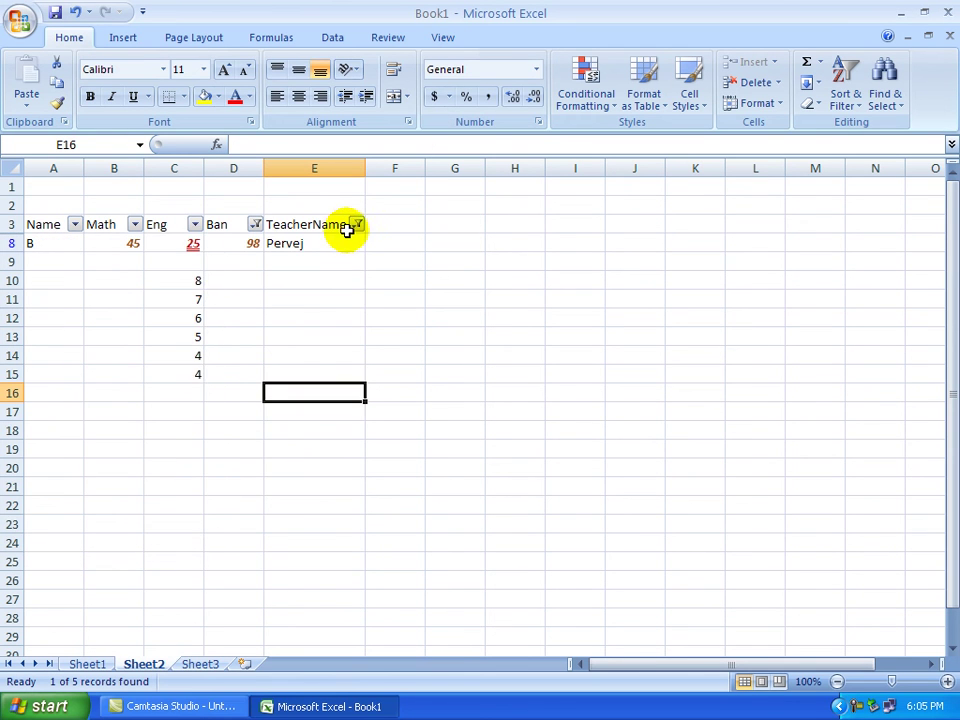
left_click(357, 225)
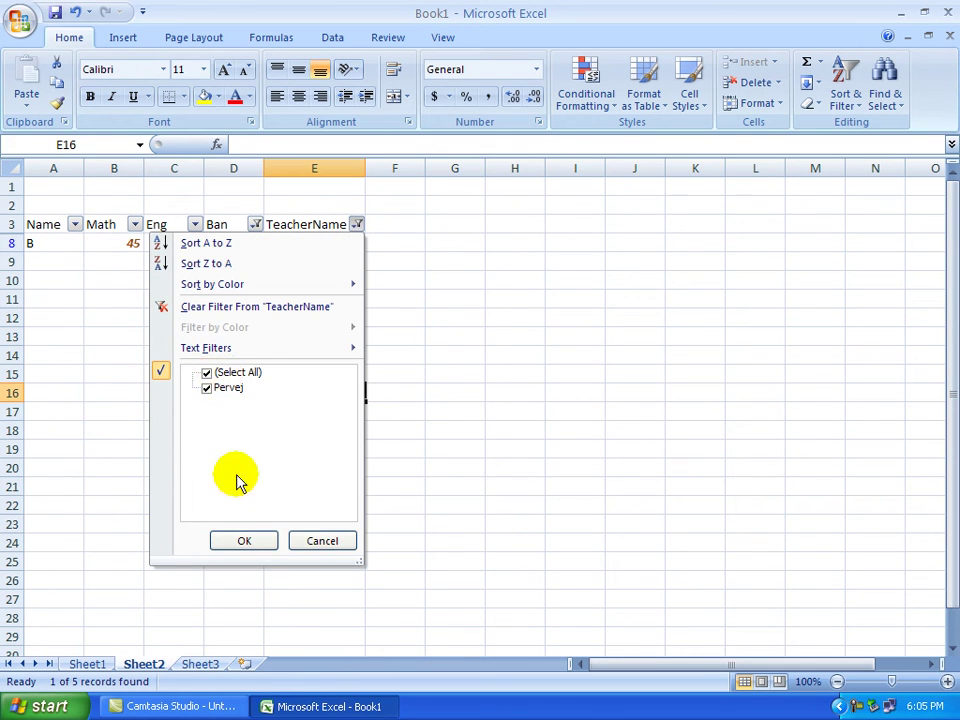
left_click(243, 541)
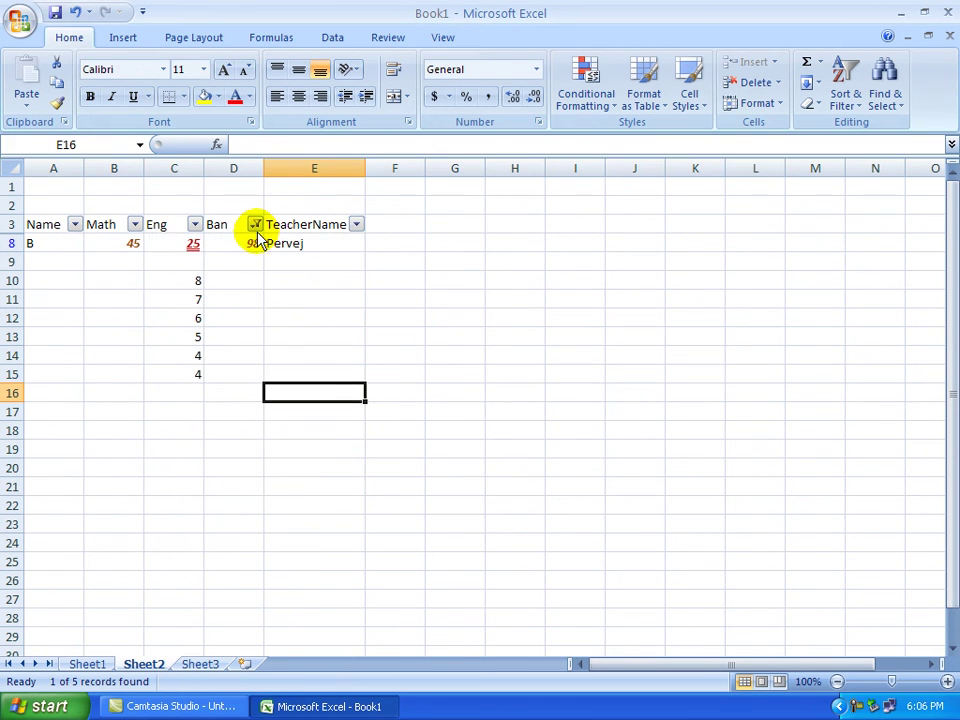
left_click(255, 224)
left_click(107, 373)
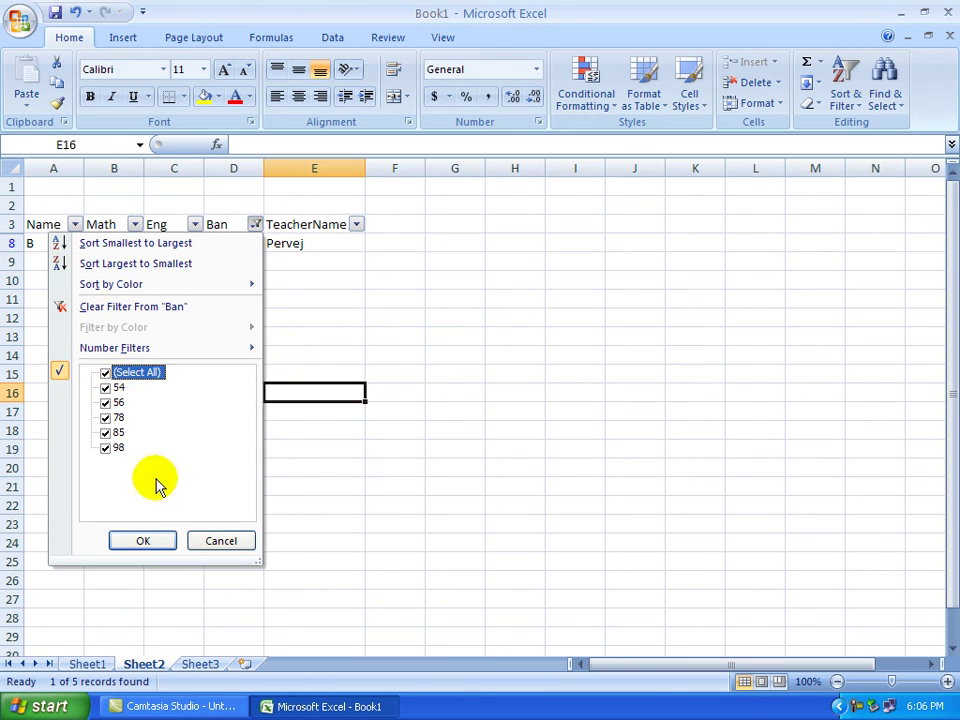
left_click(142, 541)
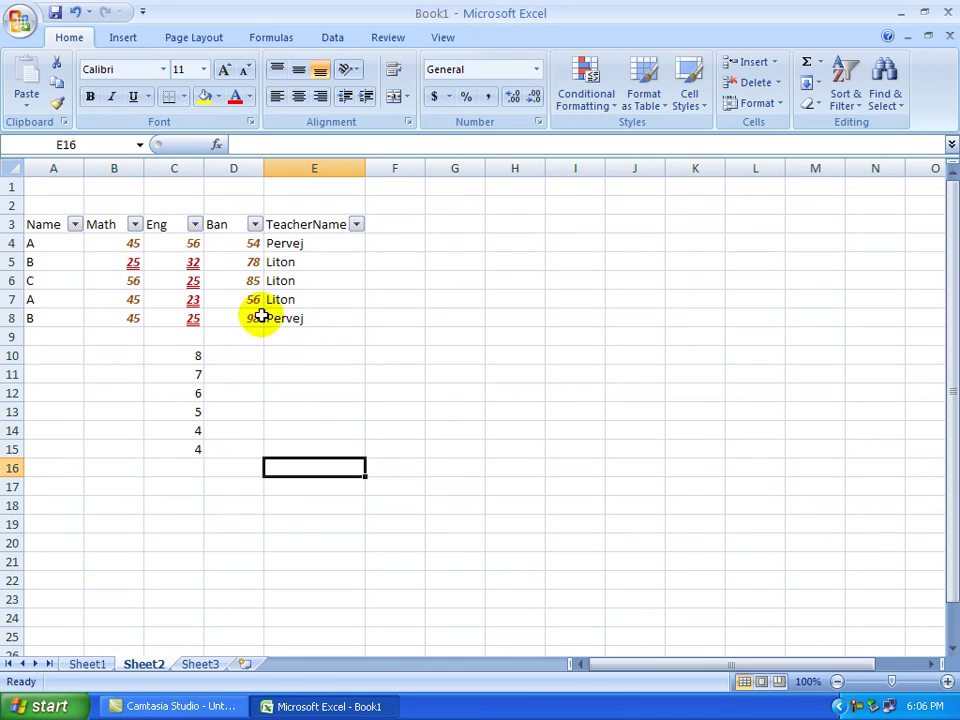
left_click(190, 392)
left_click(44, 202)
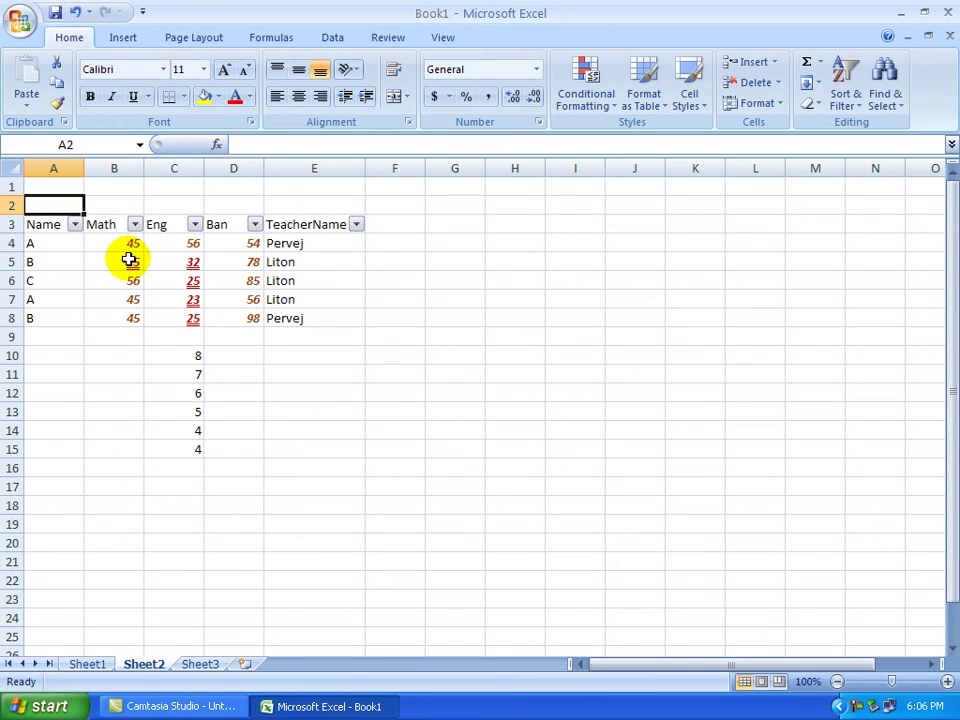
Step: Use Find to locate 45 in cells B4 and B7, then close the Find and Replace dialog
left_click(902, 107)
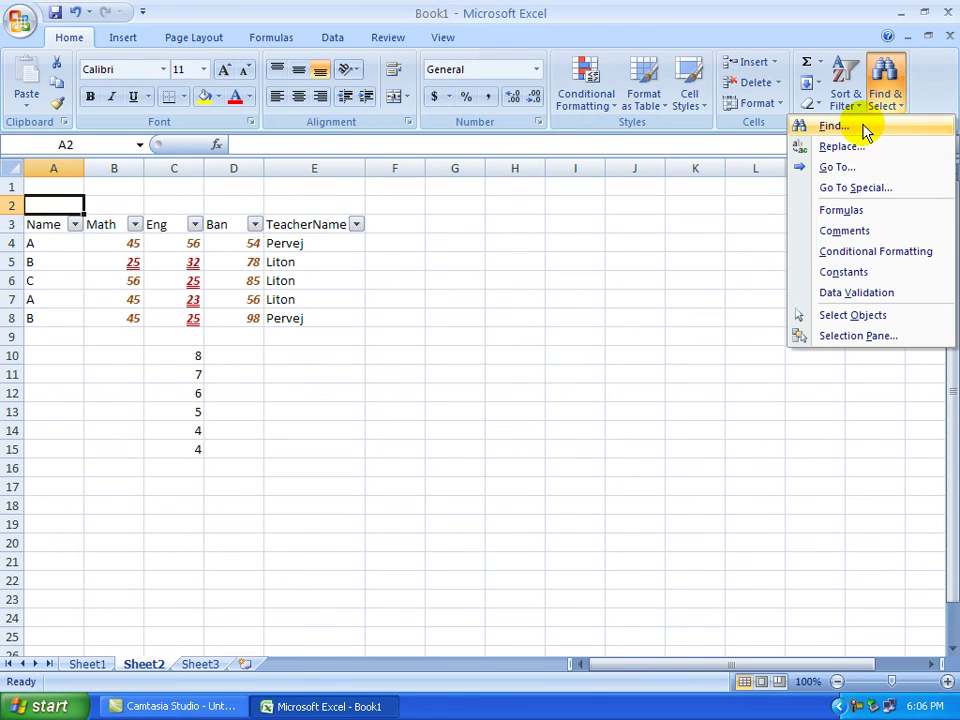
left_click(834, 126)
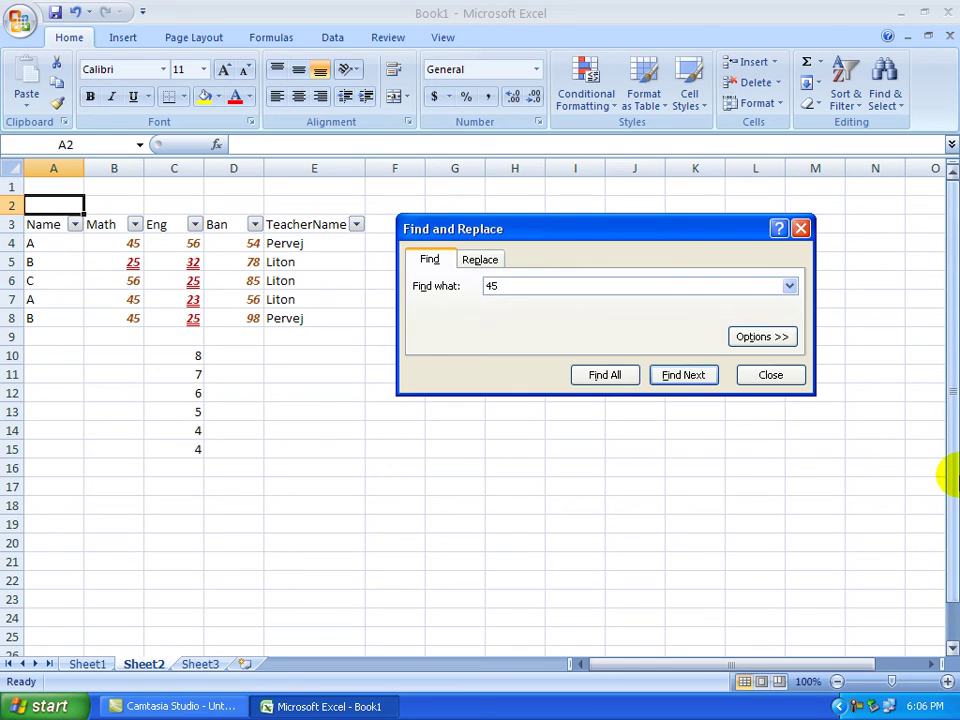
left_click(690, 377)
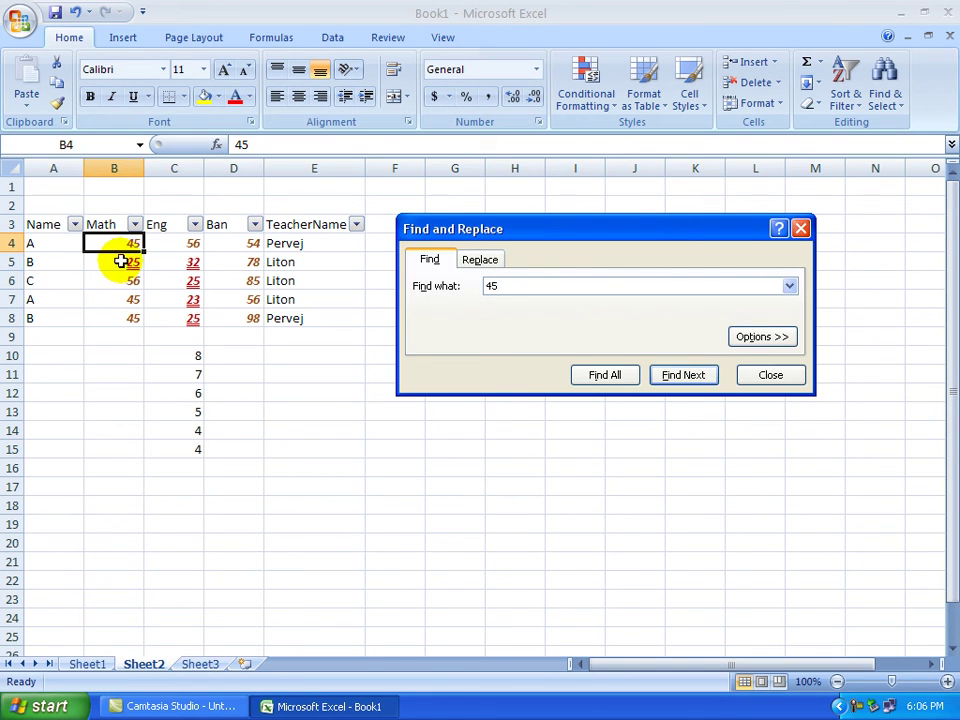
left_click(677, 376)
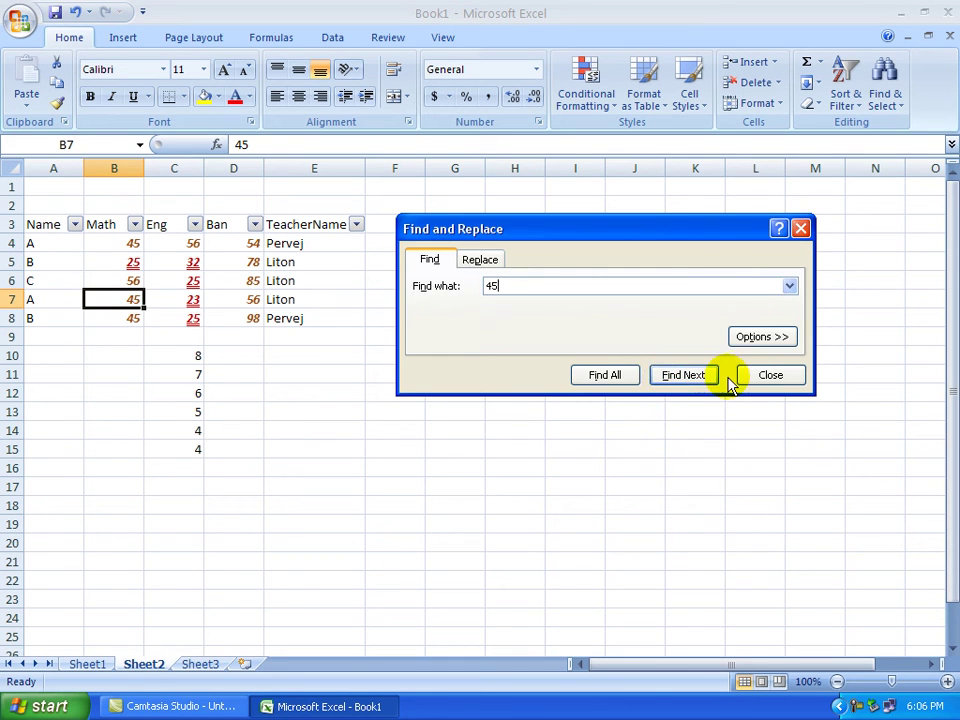
left_click(770, 377)
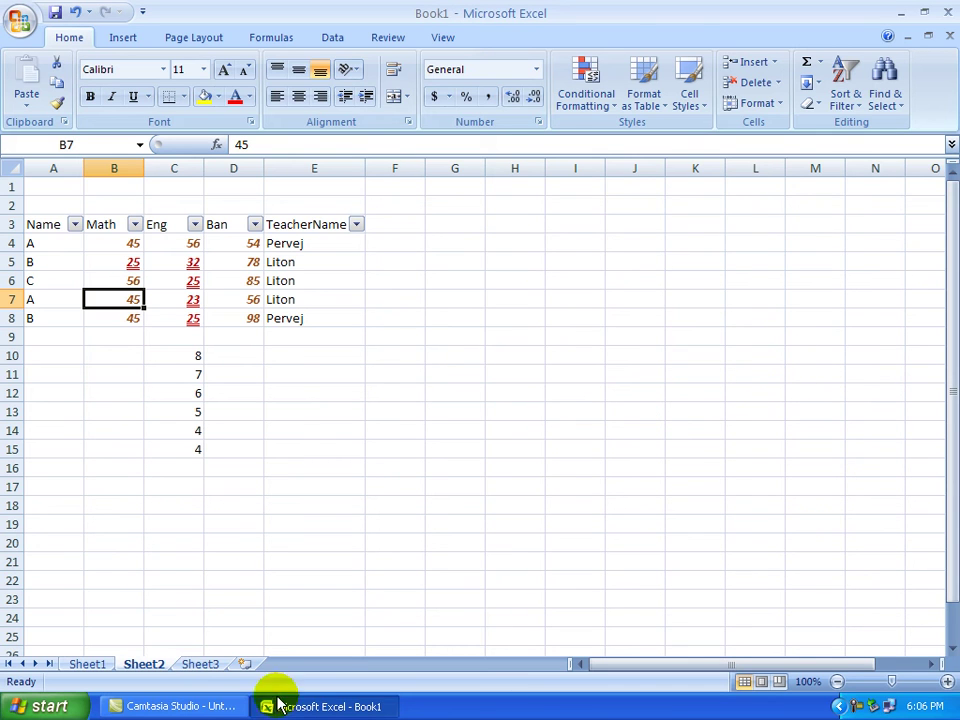
Step: On Sheet3, enter 45 in D11, 65 in D13 and 45 in D14
left_click(203, 664)
left_click(231, 373)
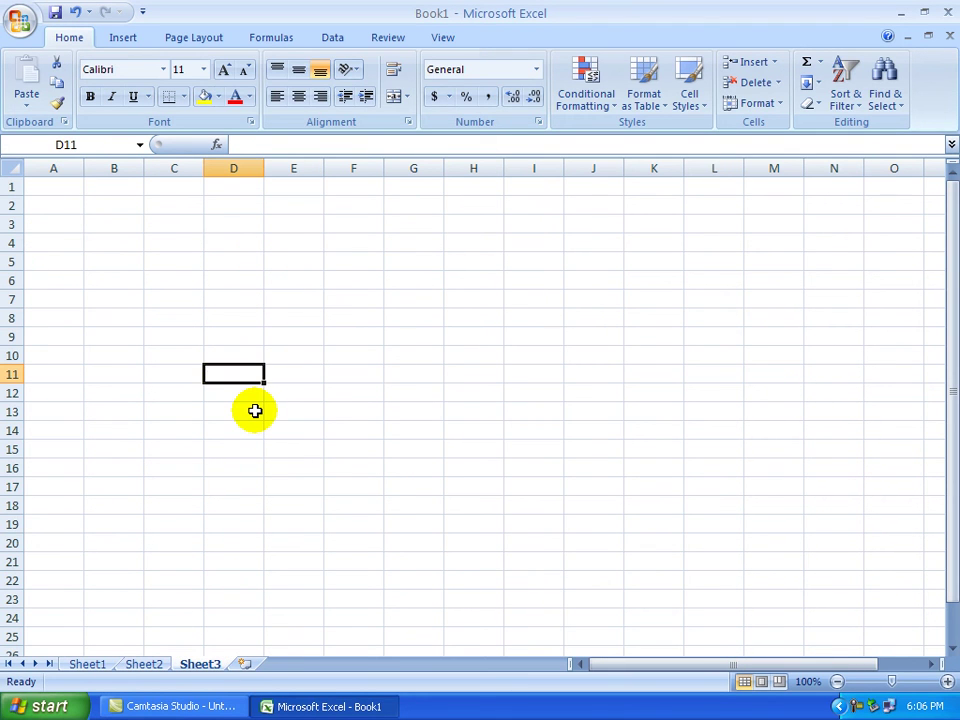
type("45")
left_click(255, 411)
type("65")
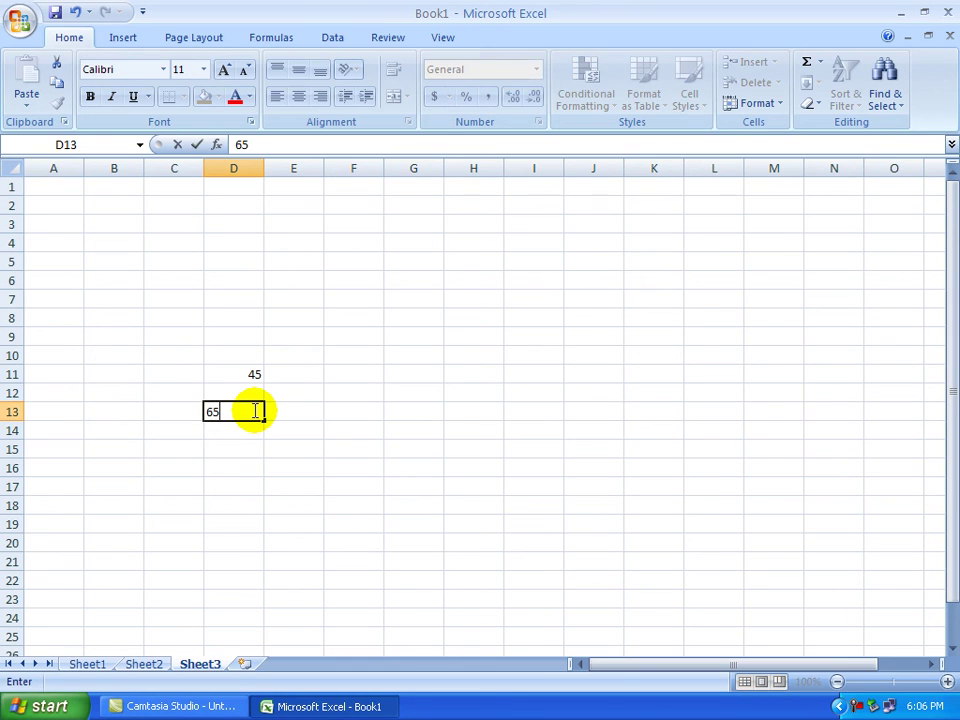
key("Return")
type("45")
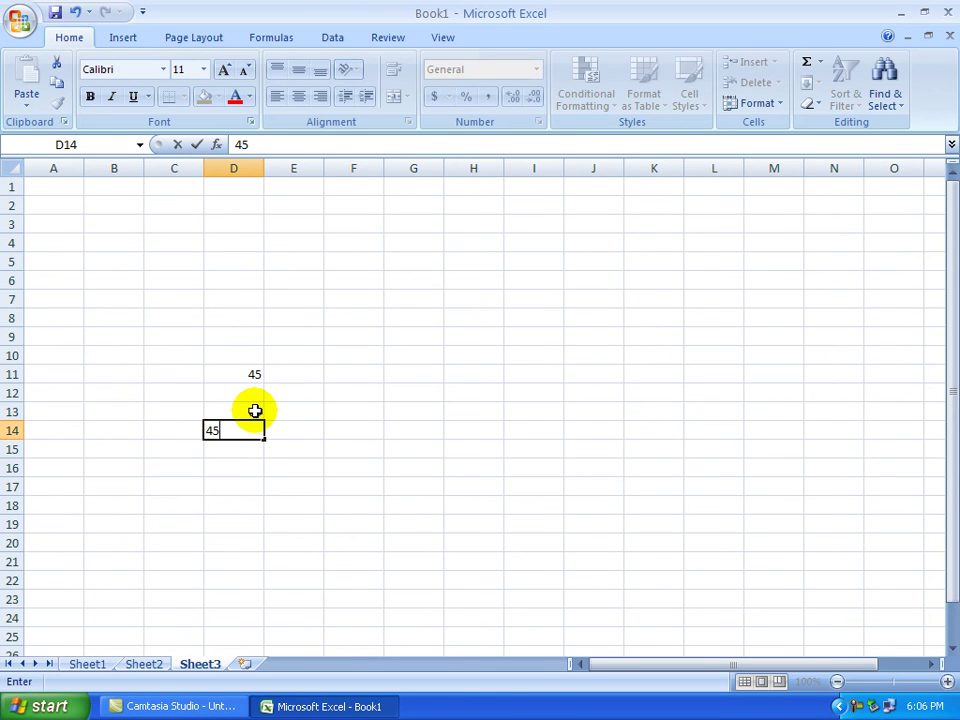
Step: On Sheet1, enter 45 in cells A16 and B16
left_click(88, 664)
left_click(85, 355)
left_click_drag(85, 355, 122, 374)
type("45")
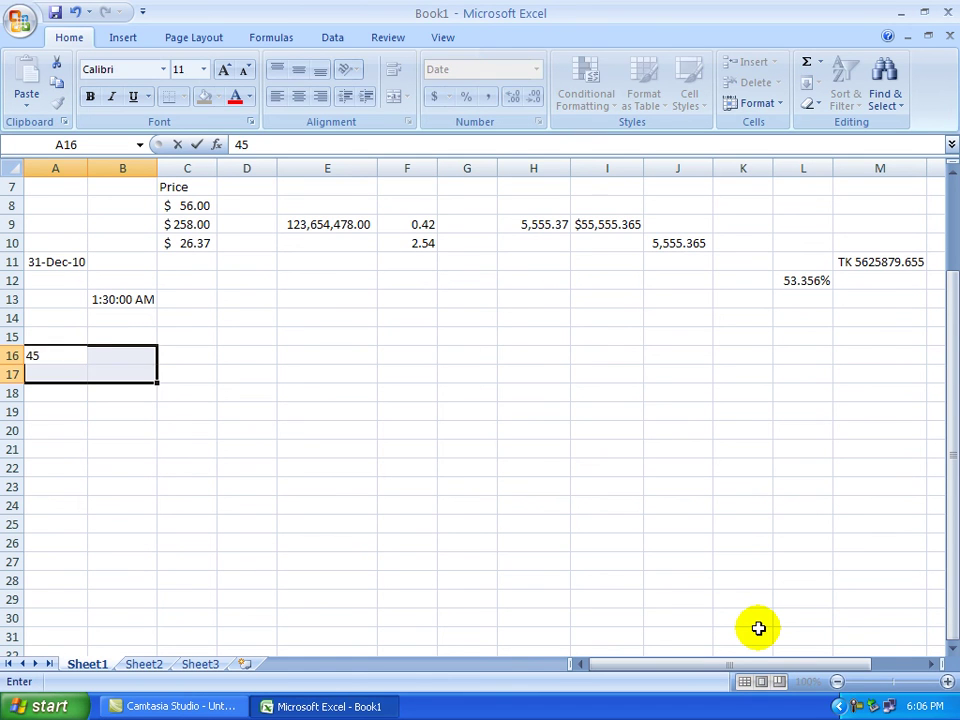
key("Right")
type("4")
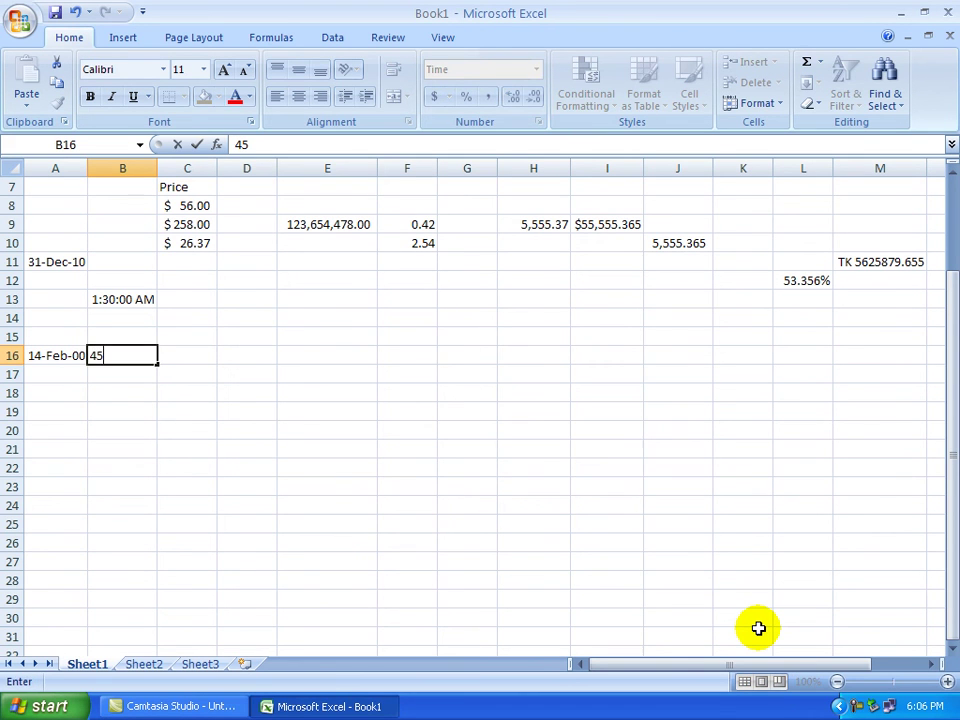
key("Right")
Step: Enter 45 in Sheet1 cells P18, Q18 and R20
key("Down")
key("Down")
key("Right")
key("Right")
key("Right")
key("Right")
key("Right")
key("Right")
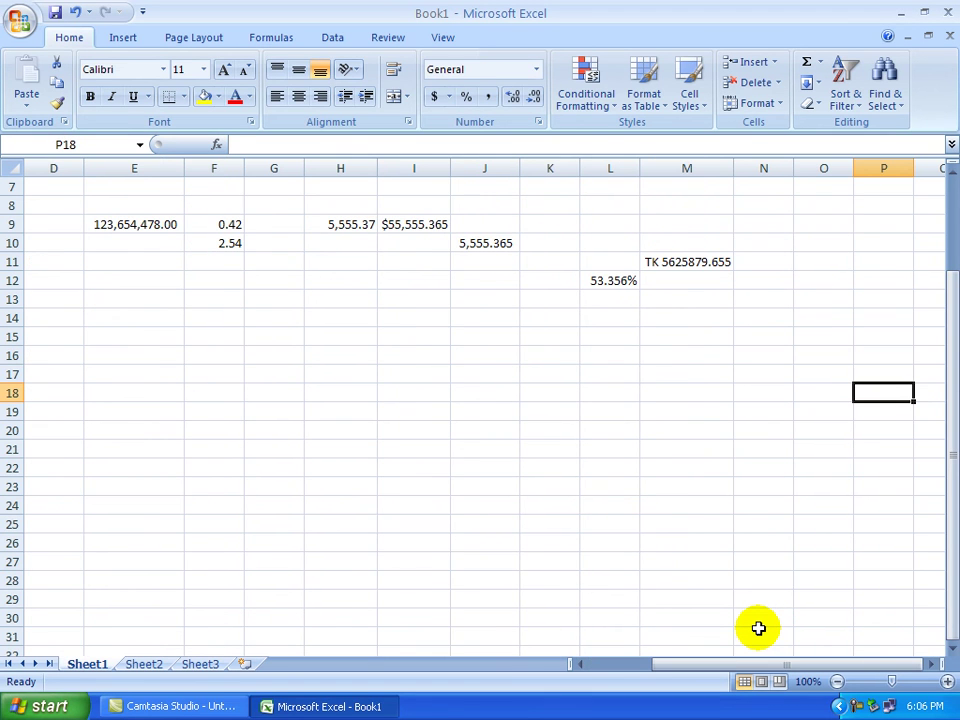
type("45")
key("Right")
type("45")
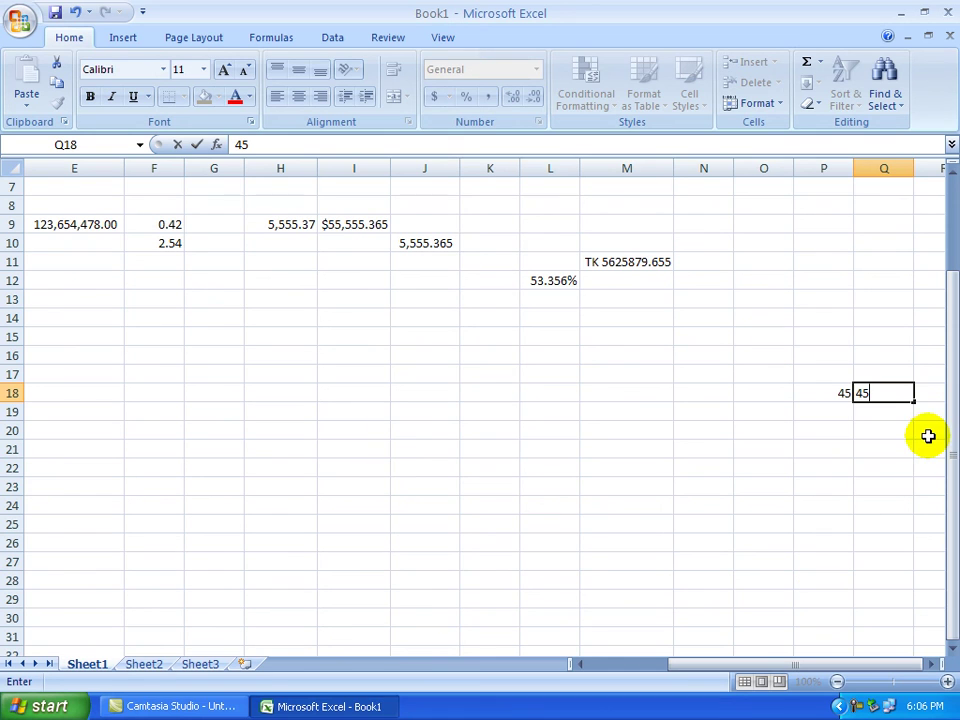
left_click(916, 428)
type("45")
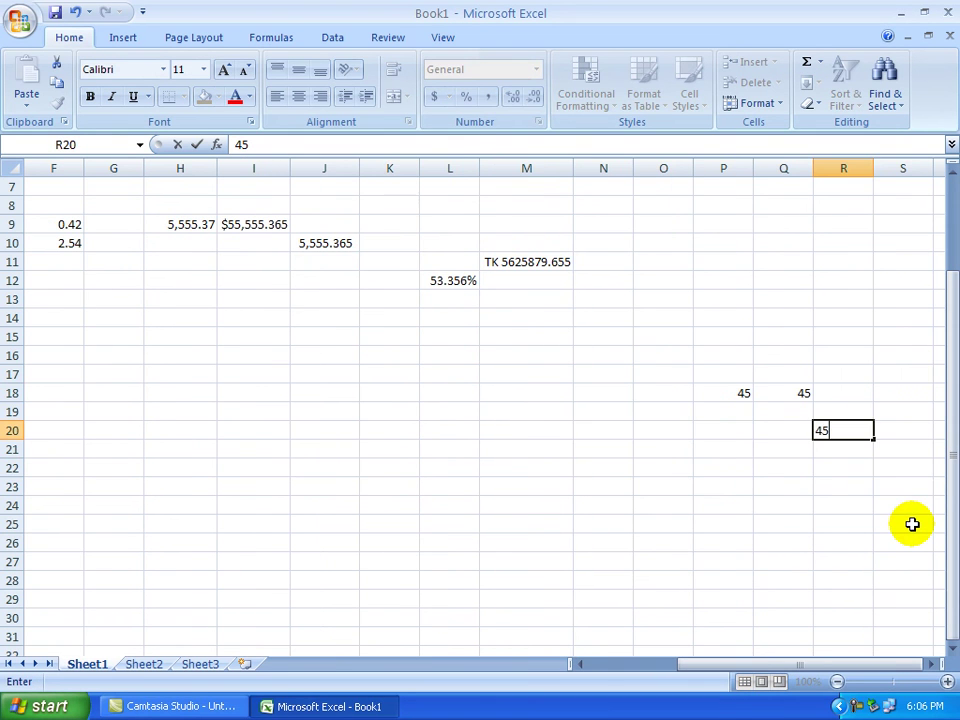
left_click(323, 505)
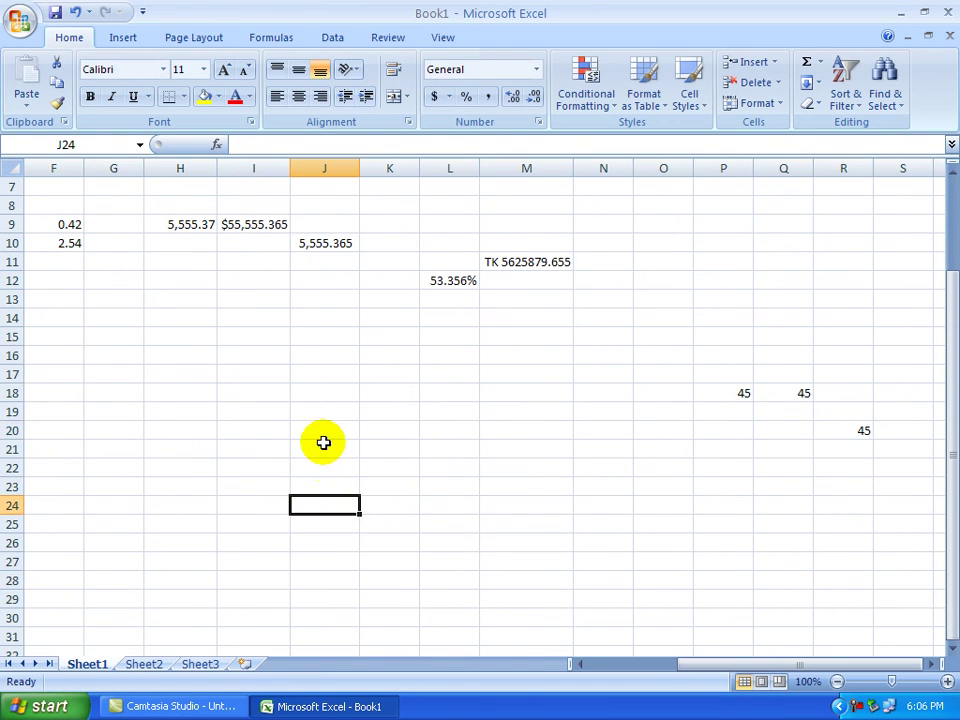
left_click(143, 664)
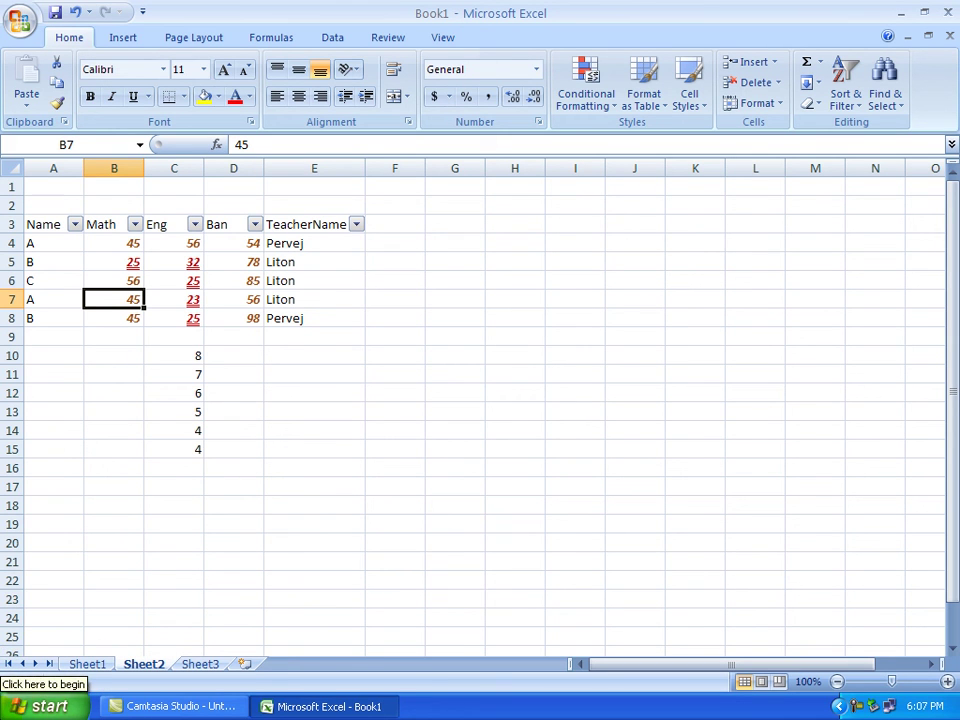
left_click(43, 183)
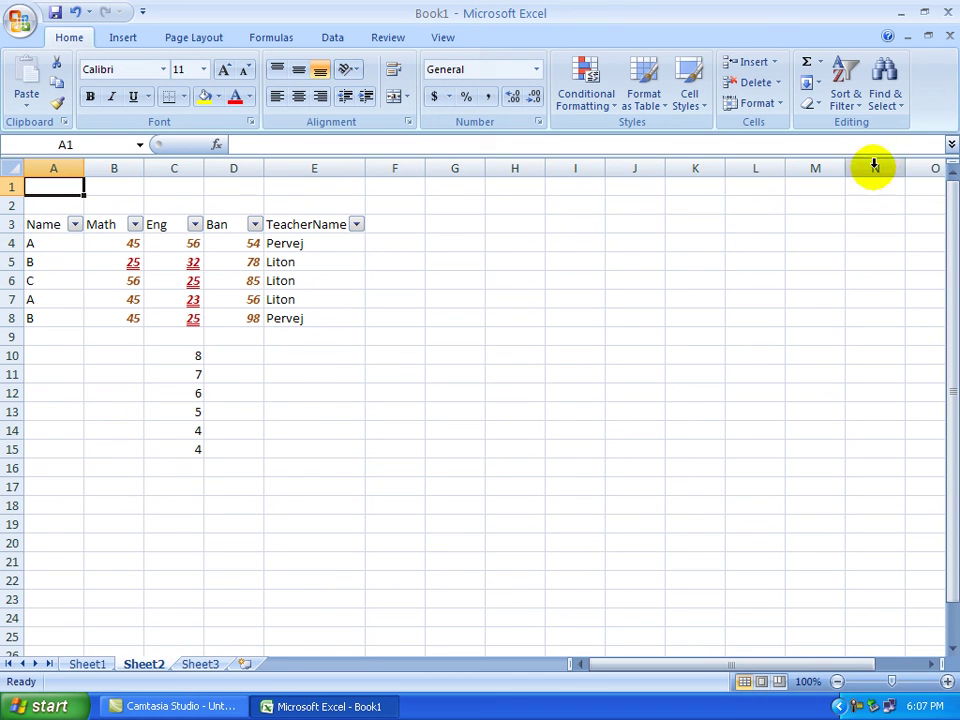
Step: Open Find and Replace on Sheet2 with the extra search options expanded
left_click(897, 115)
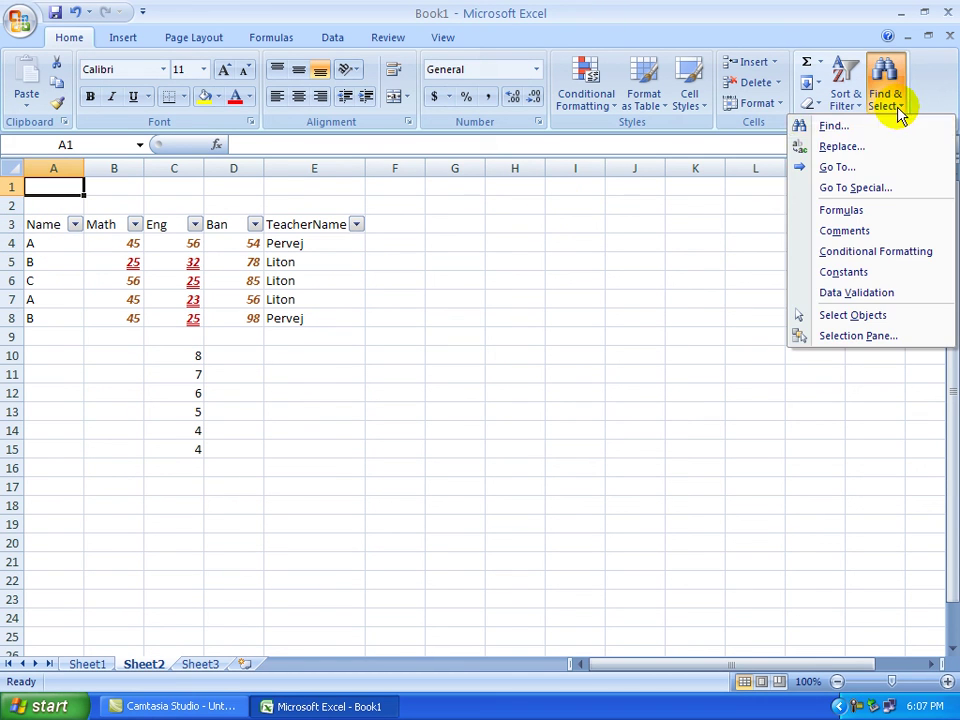
left_click(876, 129)
type("45")
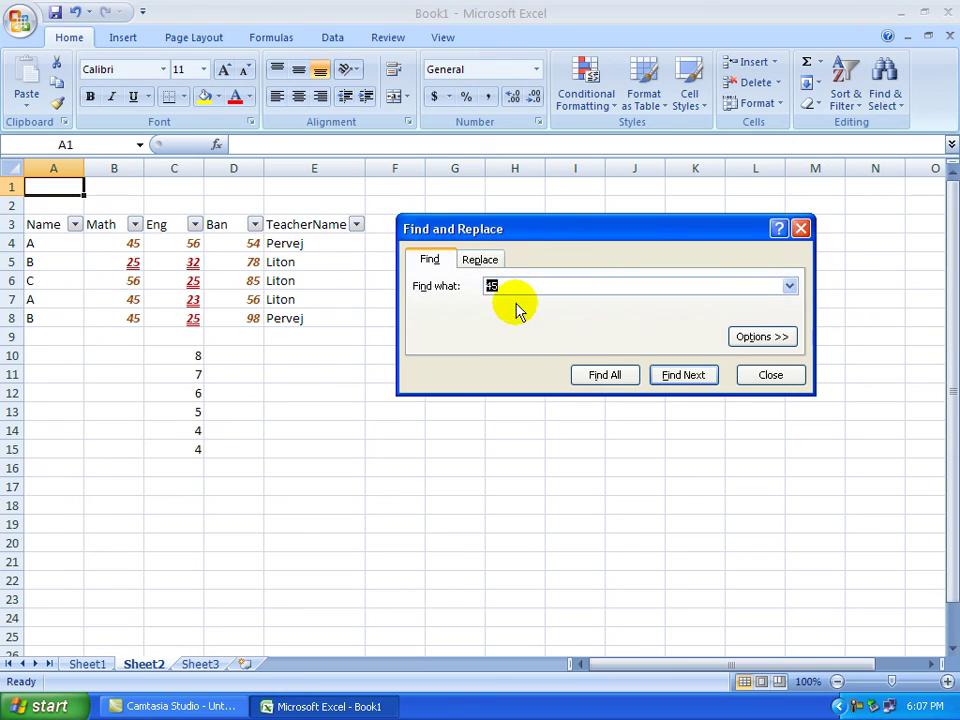
left_click(752, 342)
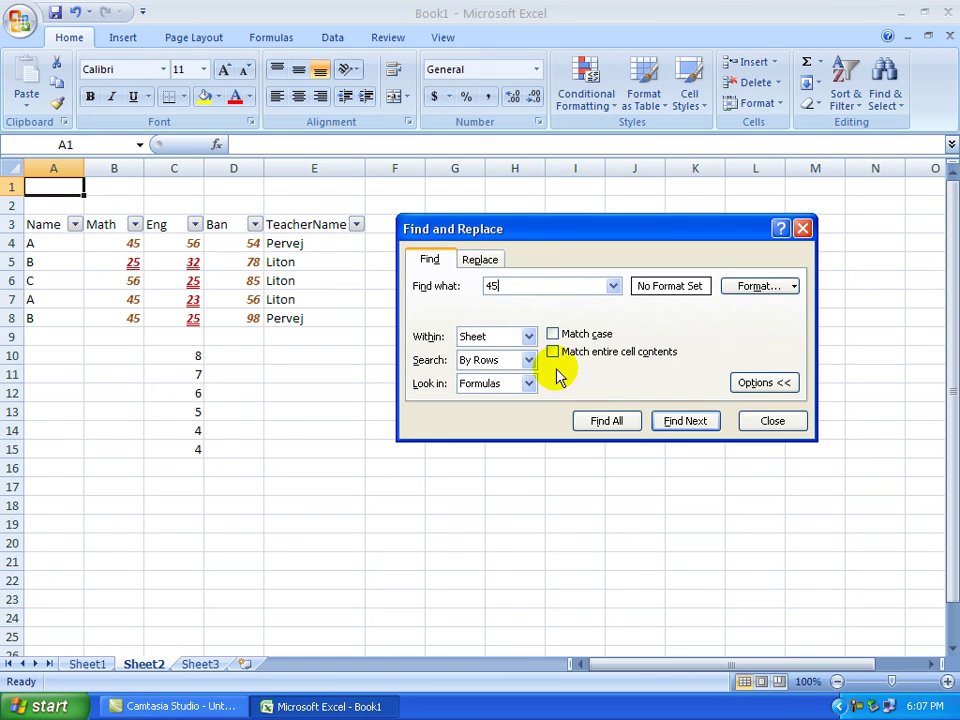
Step: Cycle through the Math marks equal to 45 with Find Next, then return to A1
left_click(680, 422)
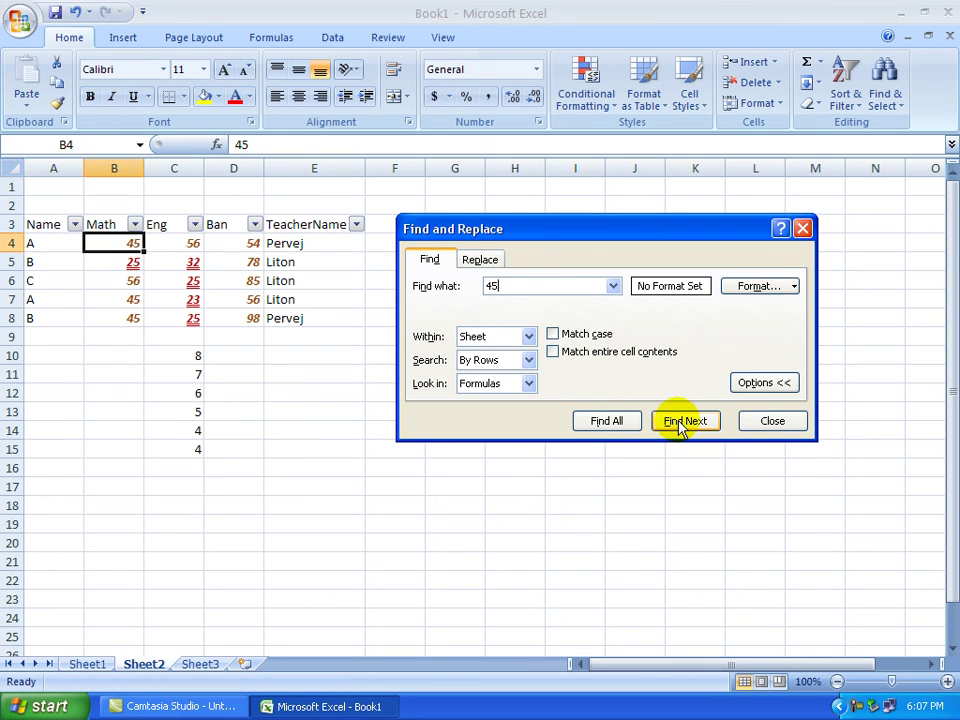
left_click(679, 423)
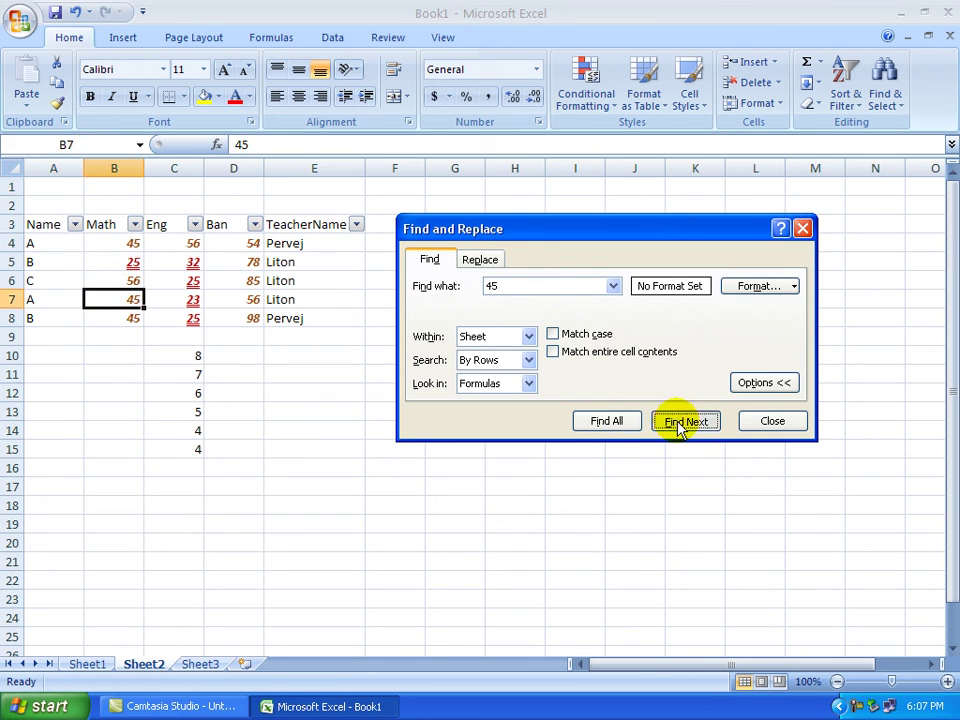
left_click(680, 423)
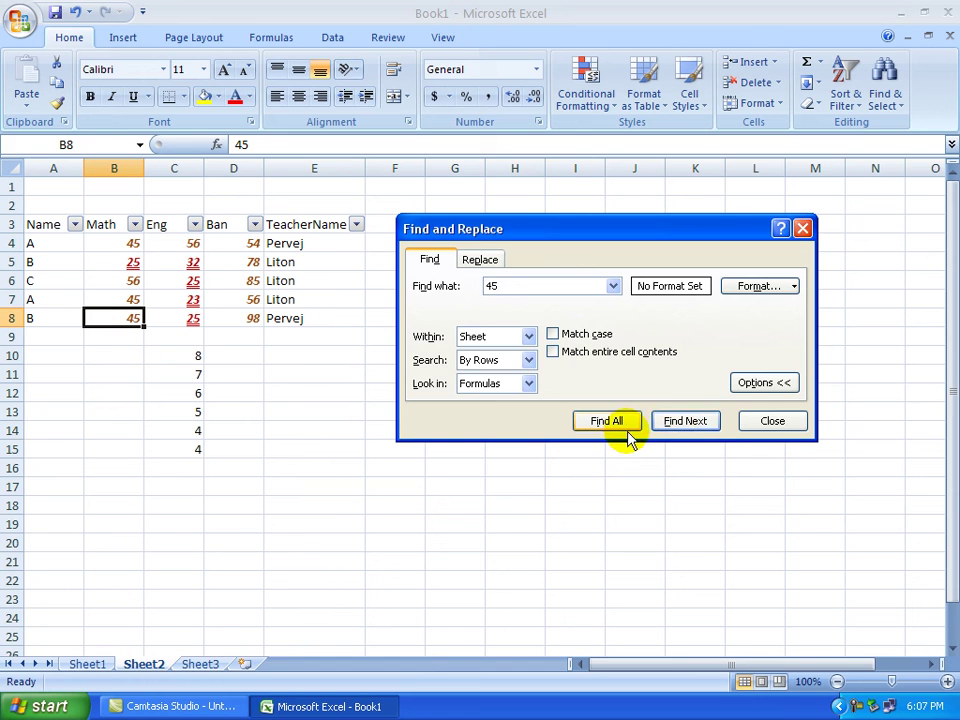
left_click(665, 423)
left_click(668, 425)
left_click(668, 424)
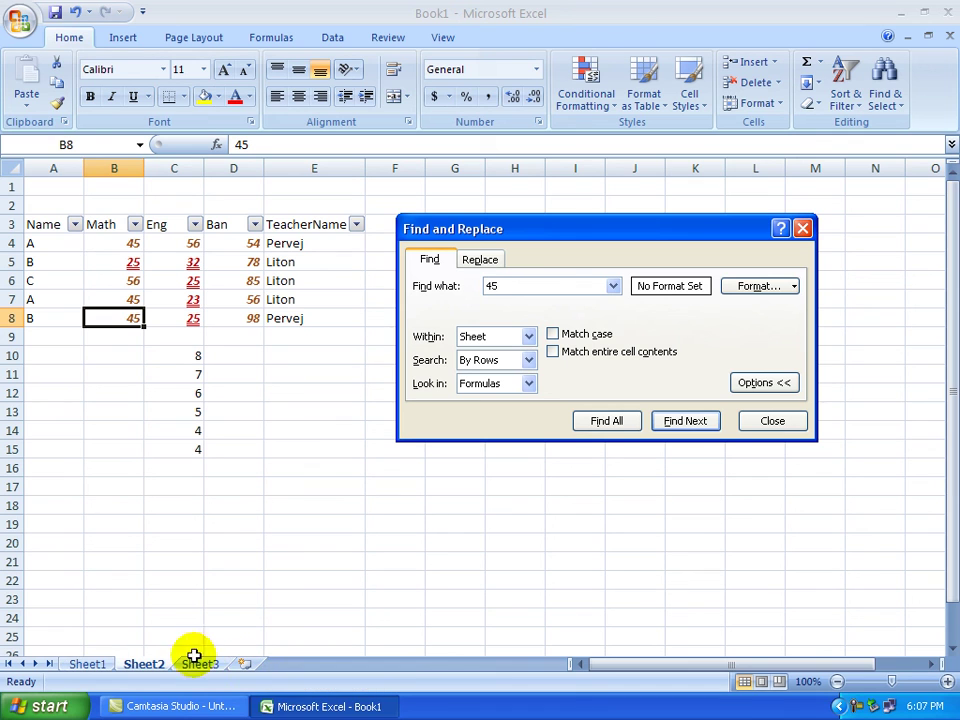
left_click(47, 189)
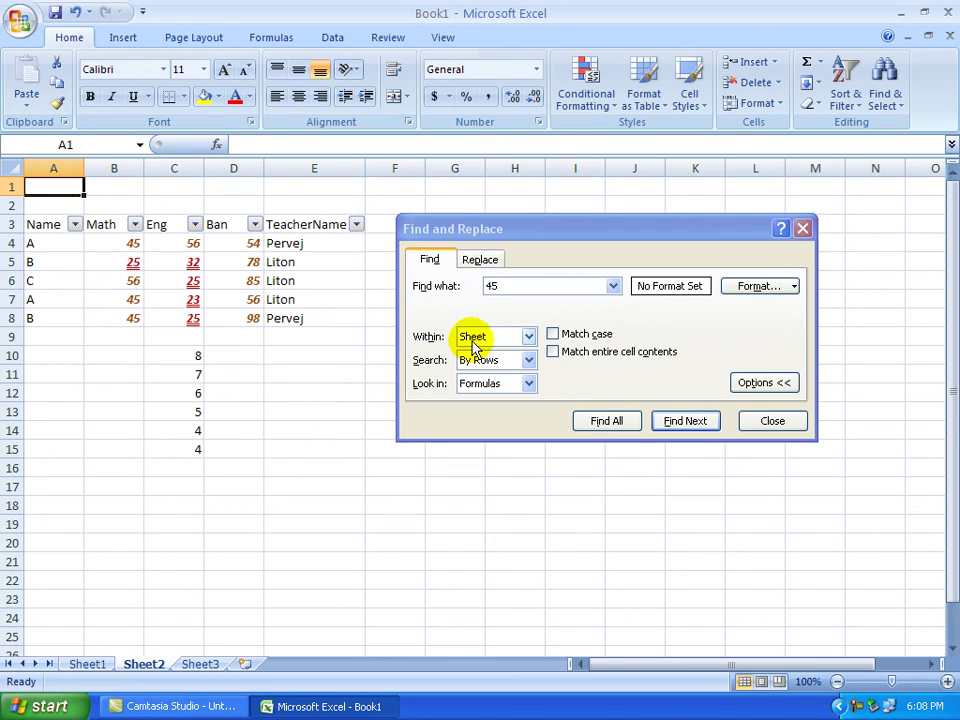
Step: Set the Find scope to Workbook and the search order to By Rows
left_click(528, 338)
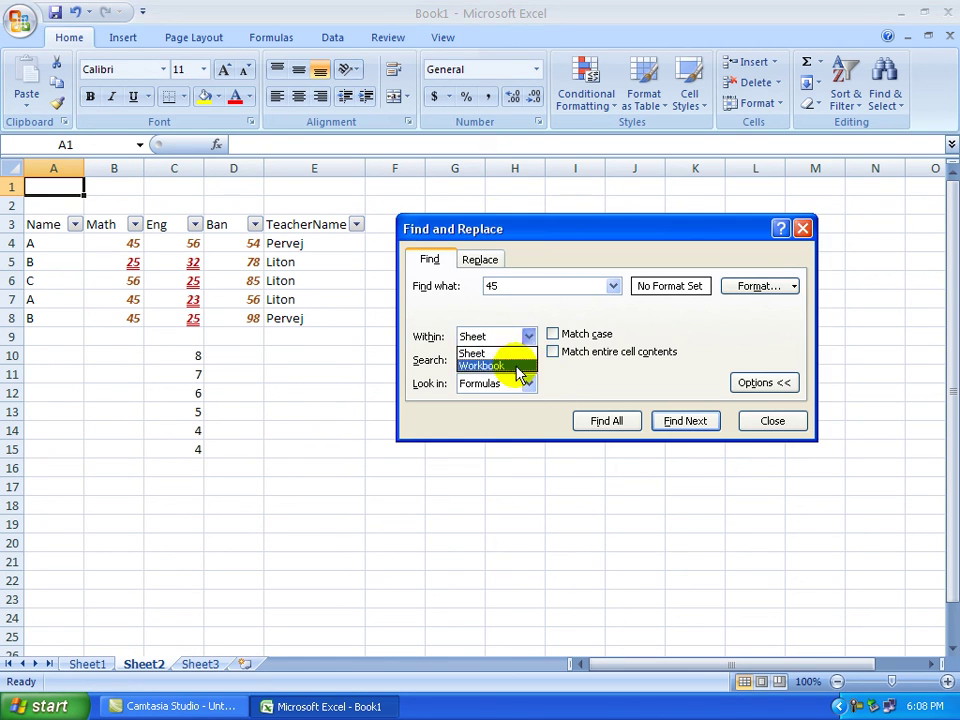
left_click(490, 366)
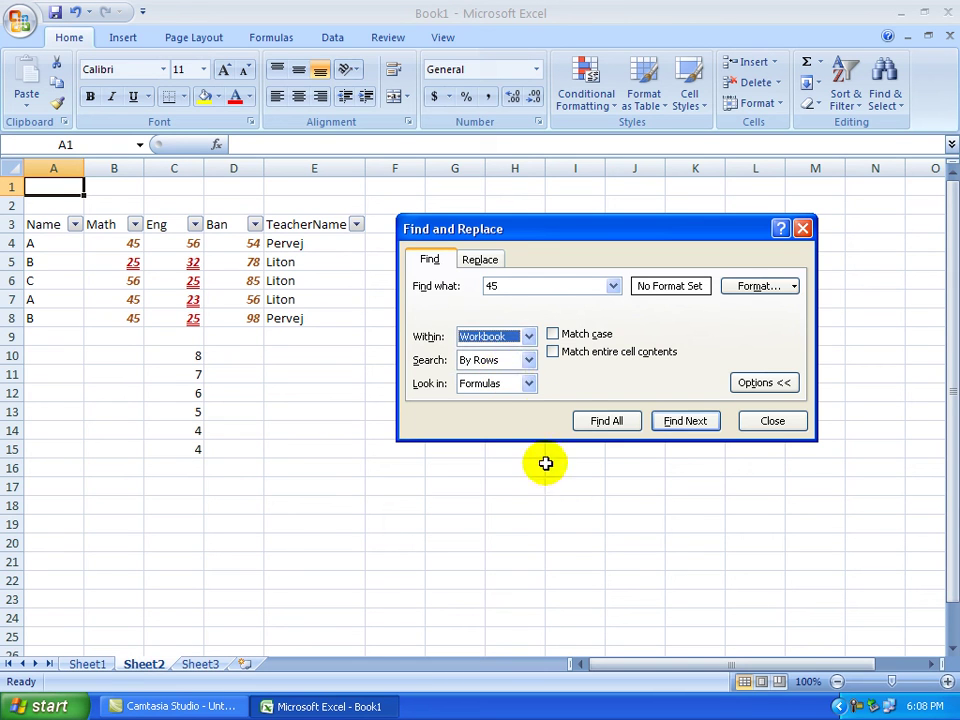
left_click(530, 362)
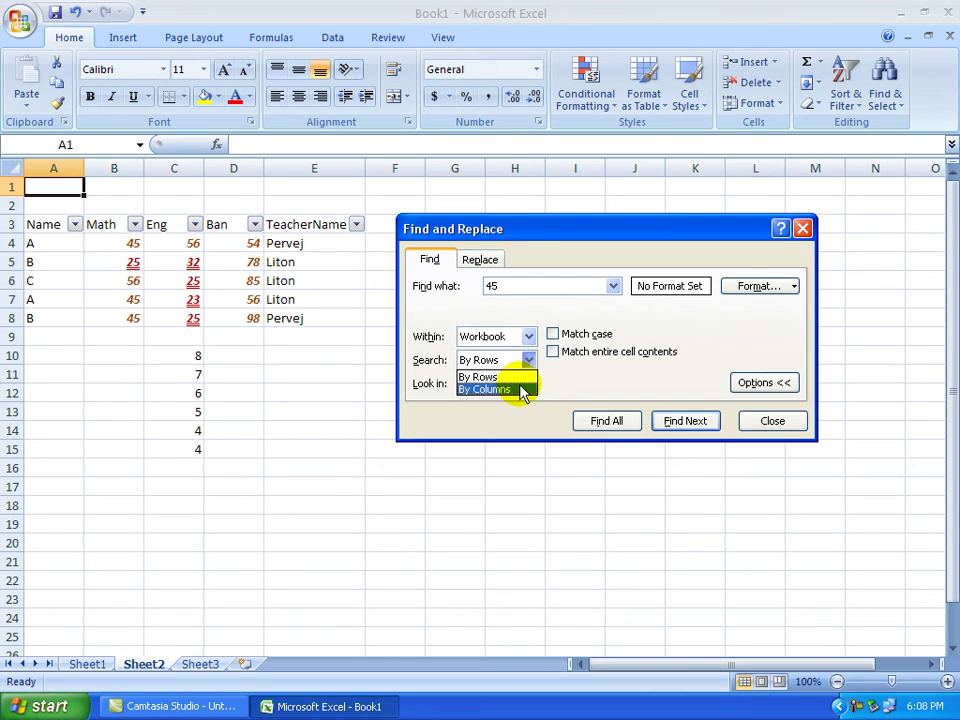
left_click(521, 377)
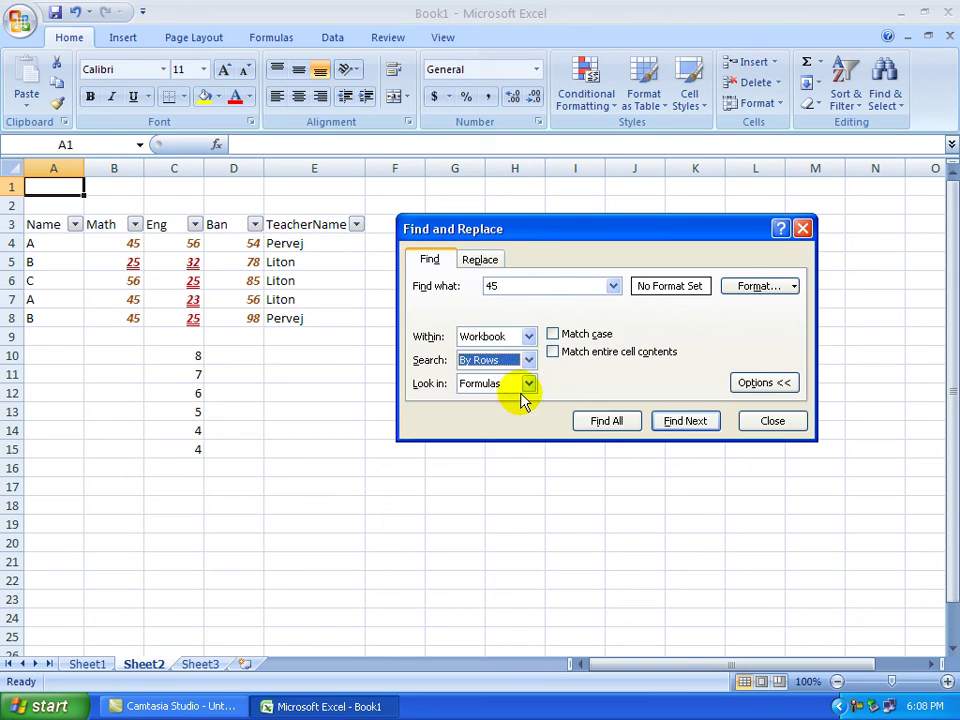
Step: Step through every 45 on Sheet3, Sheet1 and Sheet2, wrapping back to Sheet3's D11
left_click(678, 430)
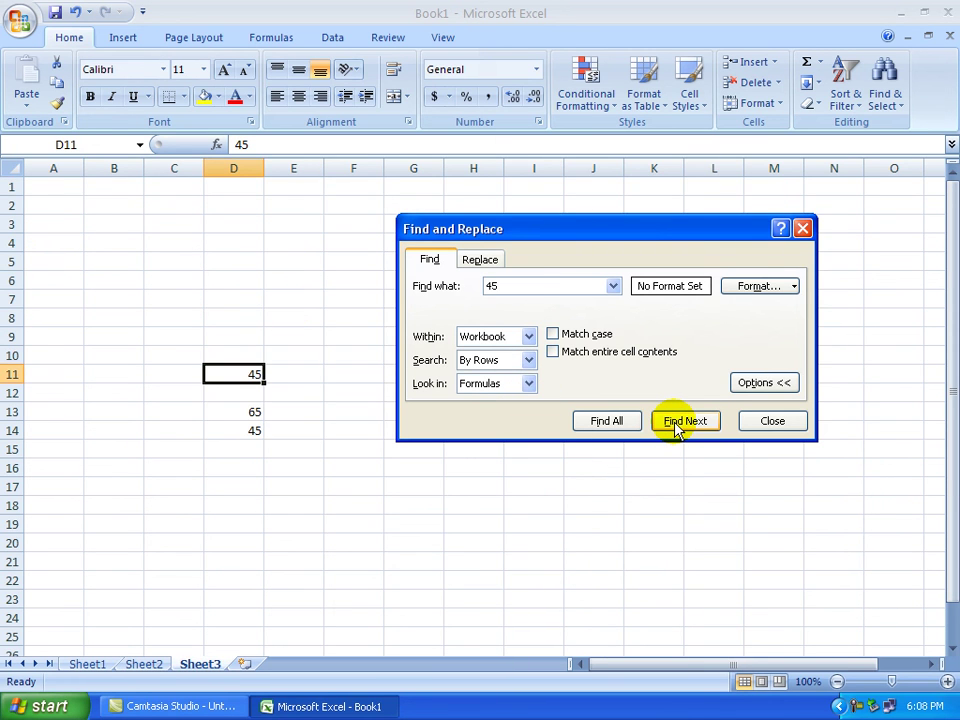
left_click(678, 430)
left_click(676, 430)
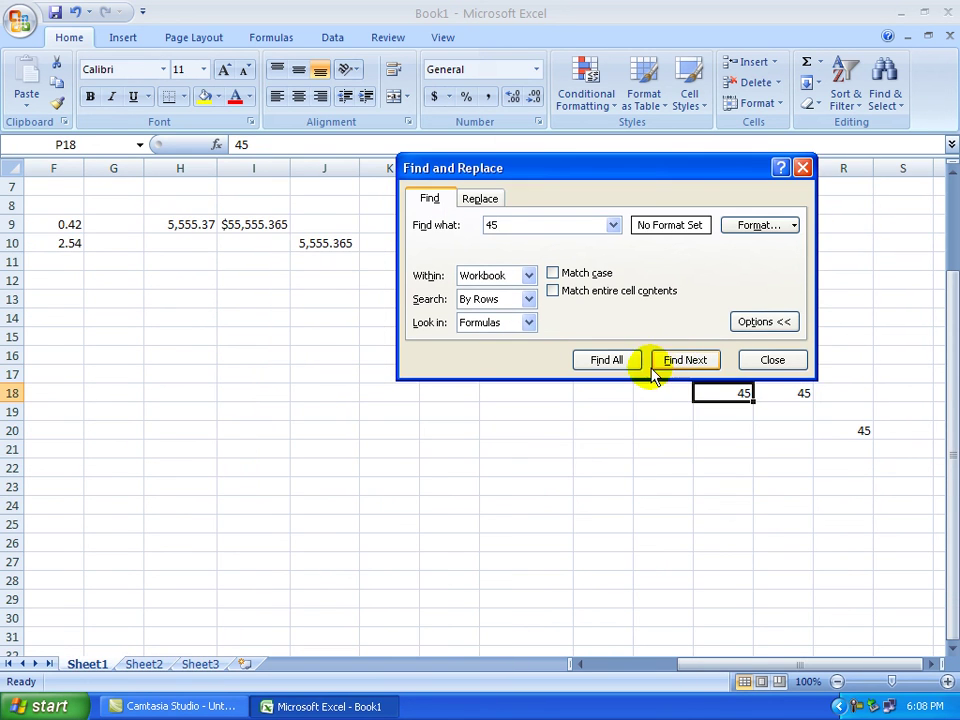
left_click(699, 364)
left_click(700, 366)
left_click(699, 364)
left_click(699, 364)
left_click(699, 364)
left_click(699, 364)
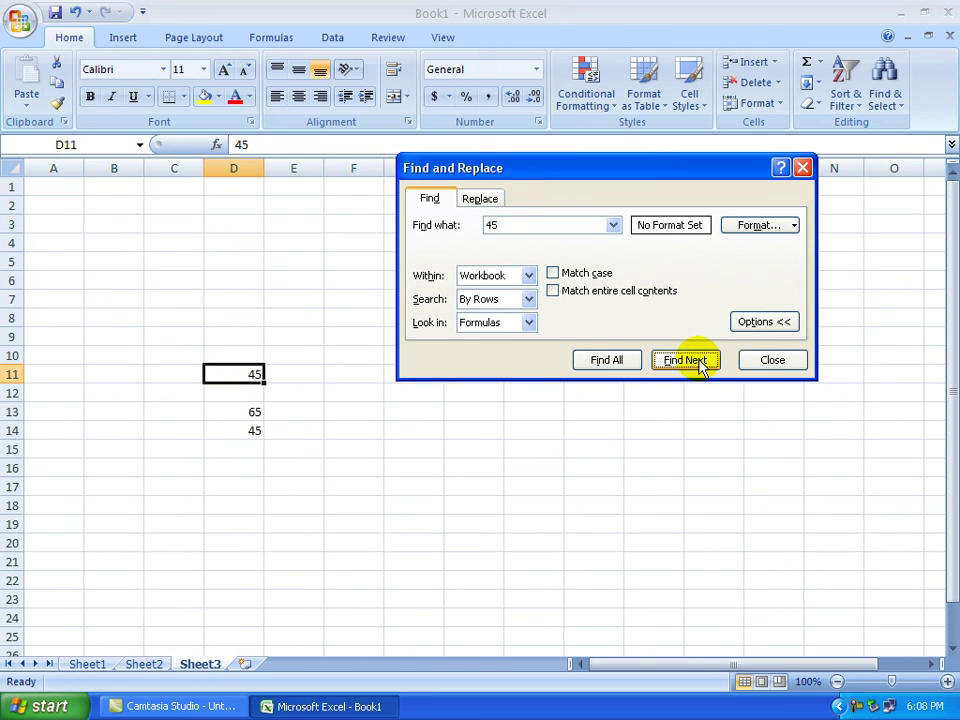